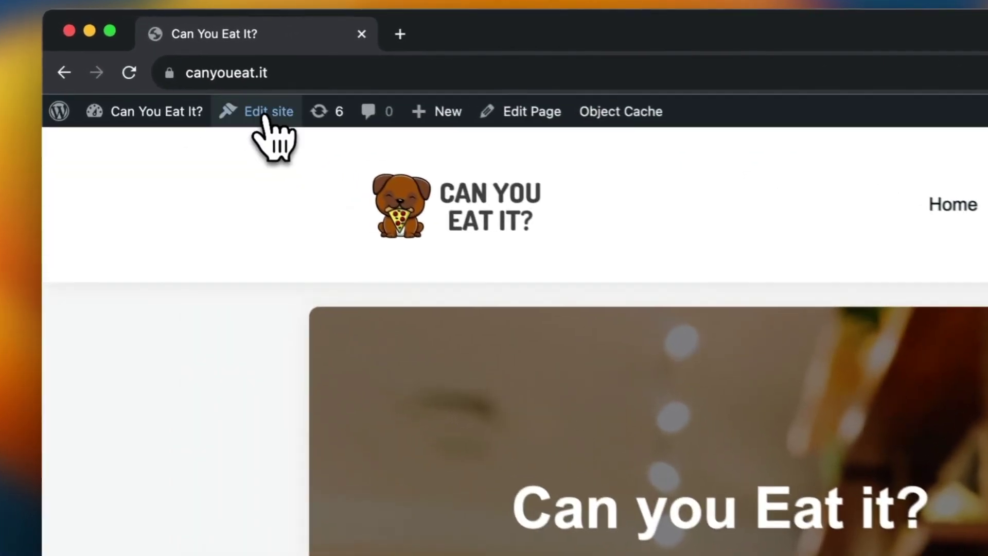
Step: From the Site Editor's Front Page, return to the Templates list and start adding a new template
click(159, 62)
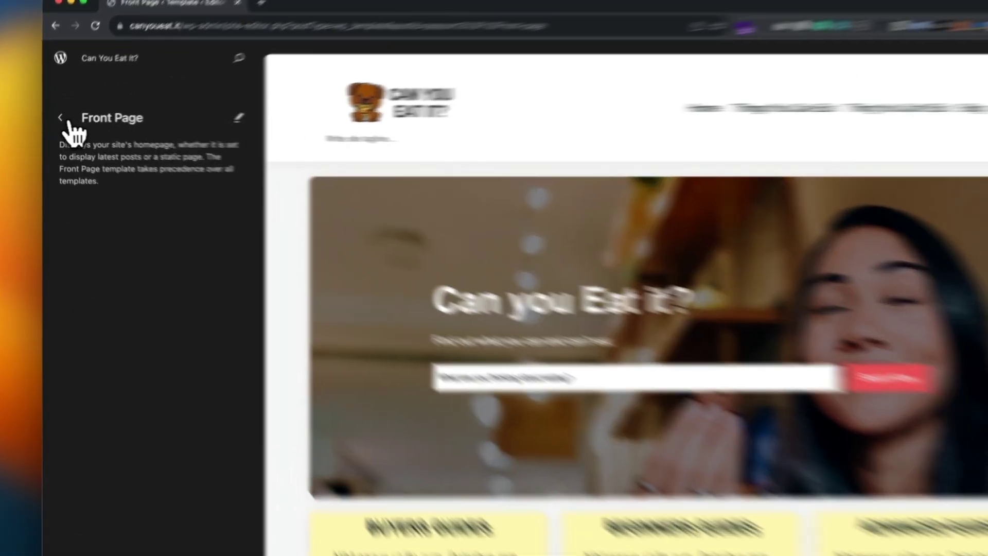
click(58, 119)
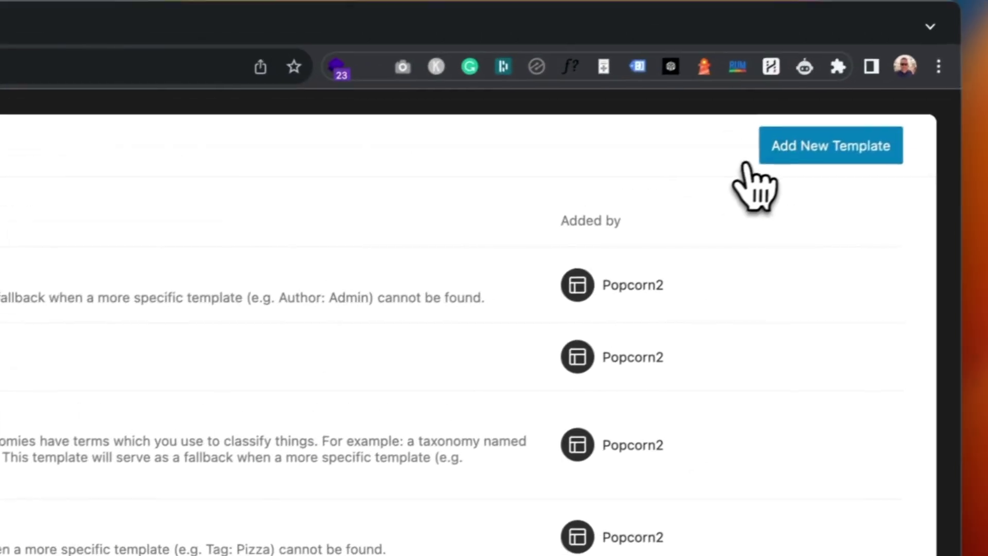
click(804, 130)
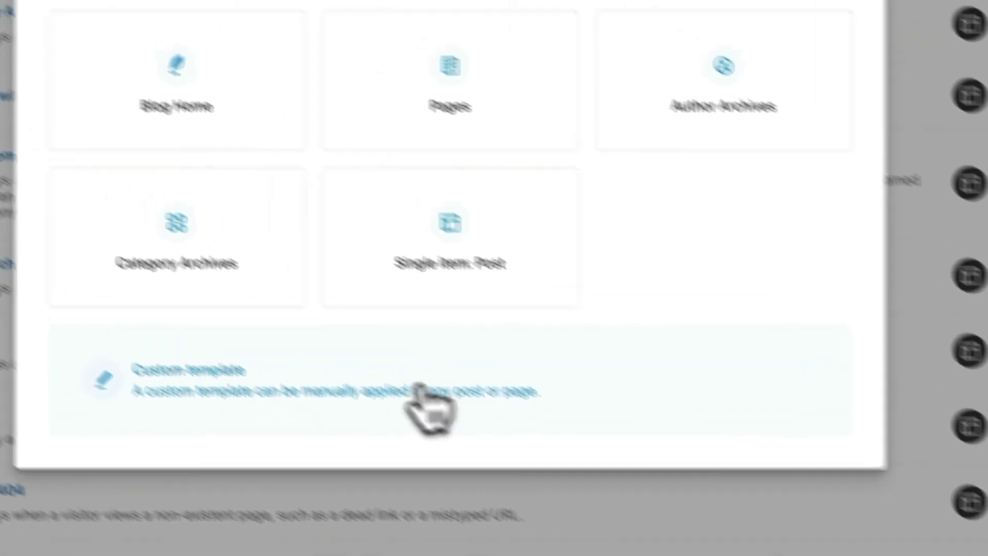
Step: Create a Custom template named 'London Posts'
click(418, 390)
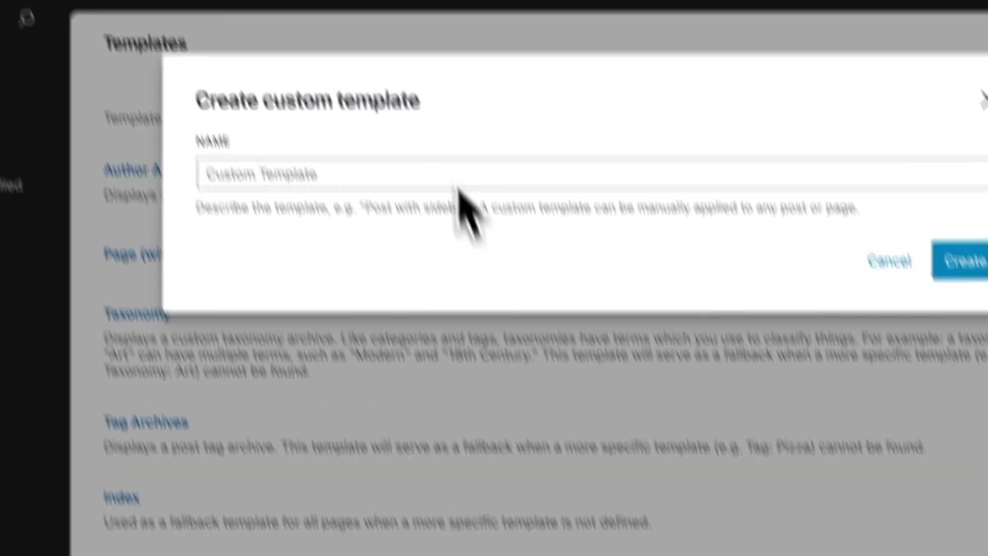
click(401, 72)
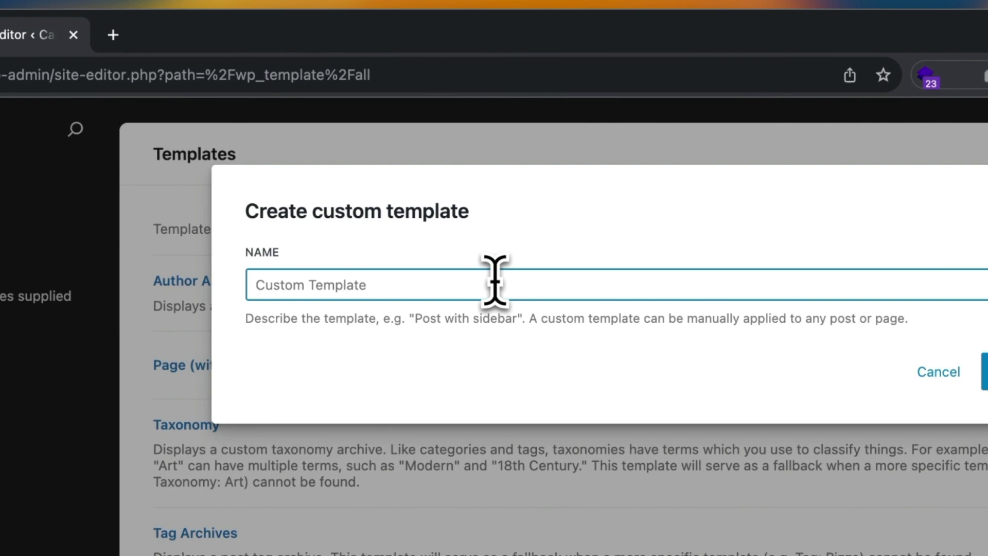
text(London Pos)
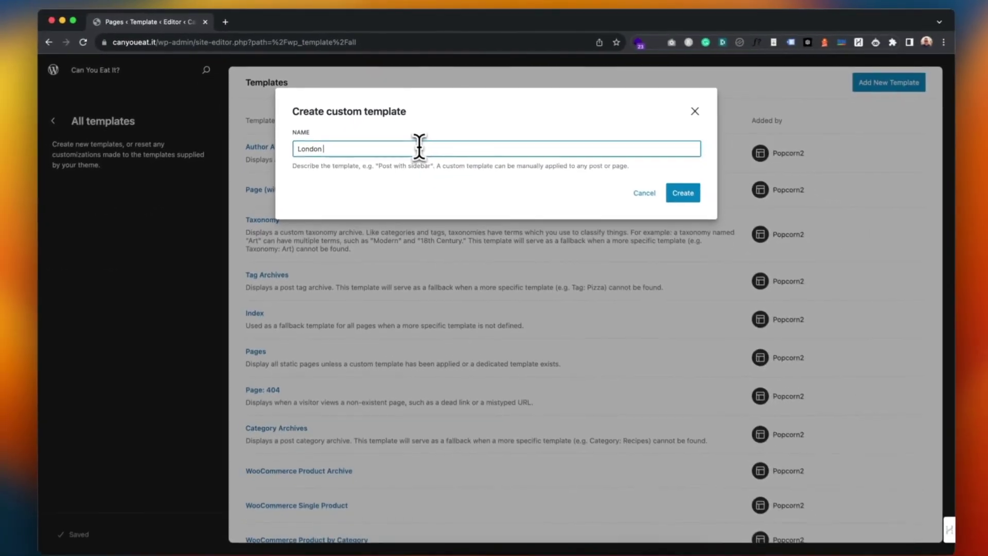
text(ts)
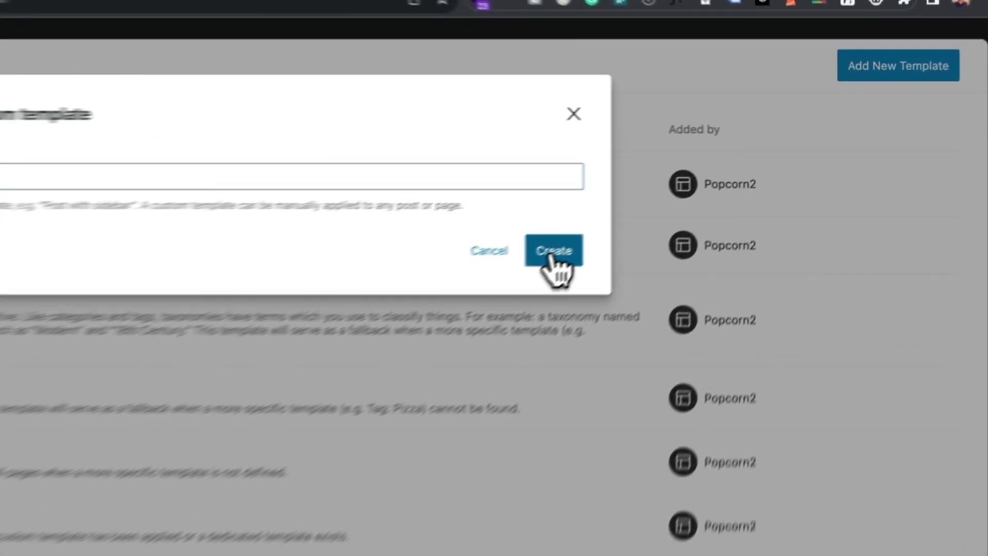
click(679, 194)
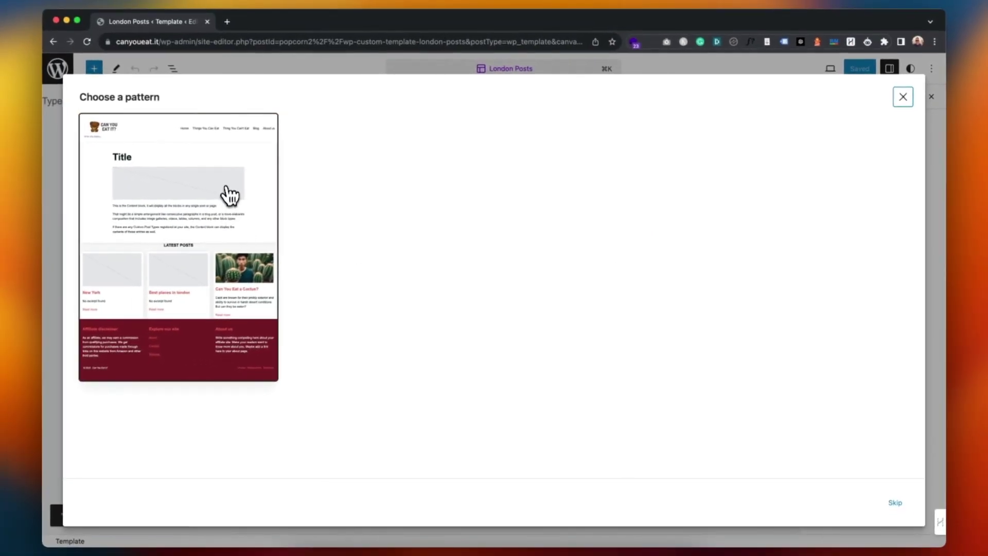
Step: Apply the single-post pattern to London Posts and select its post content block
click(227, 188)
scroll(419, 179, down, 6)
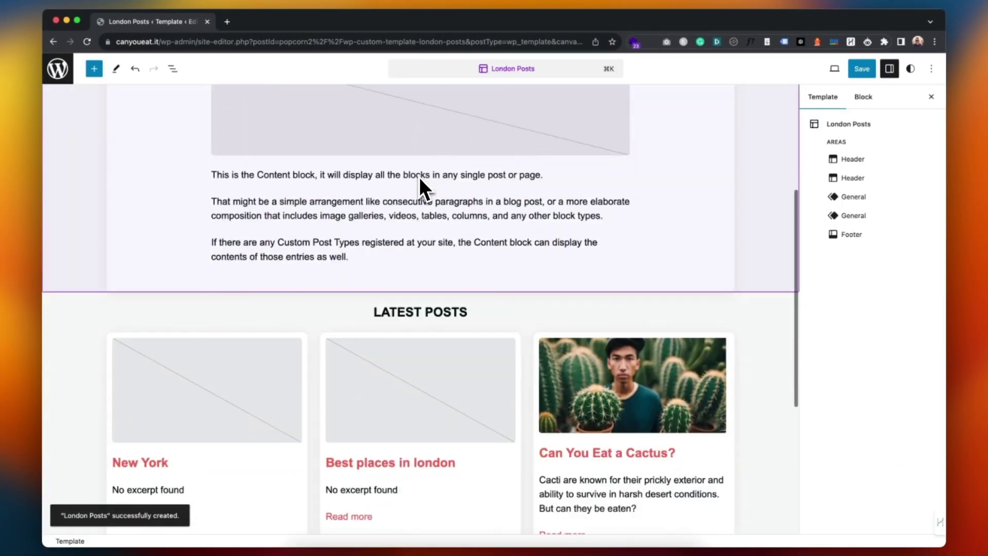
scroll(419, 180, up, 5)
scroll(419, 177, up, 2)
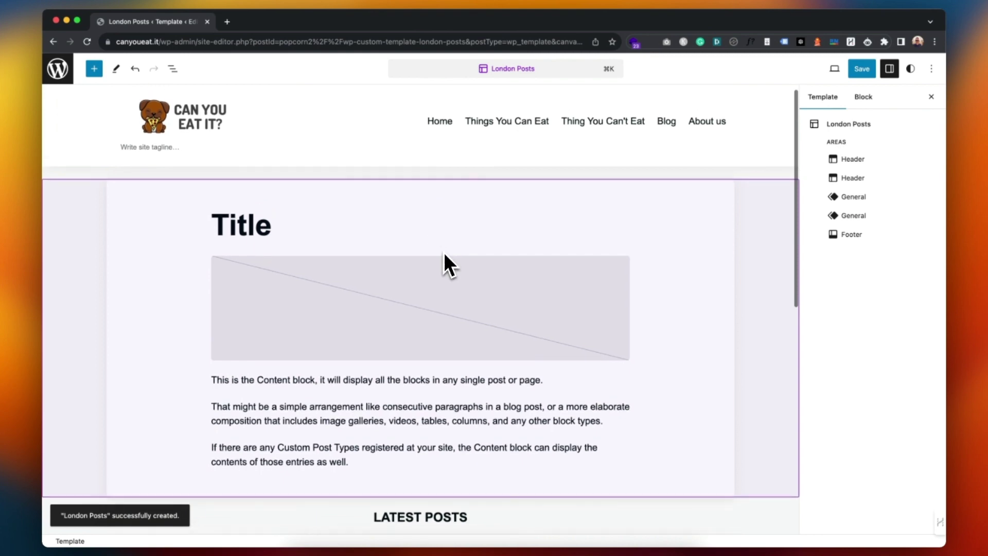
scroll(423, 256, down, 4)
scroll(423, 255, up, 5)
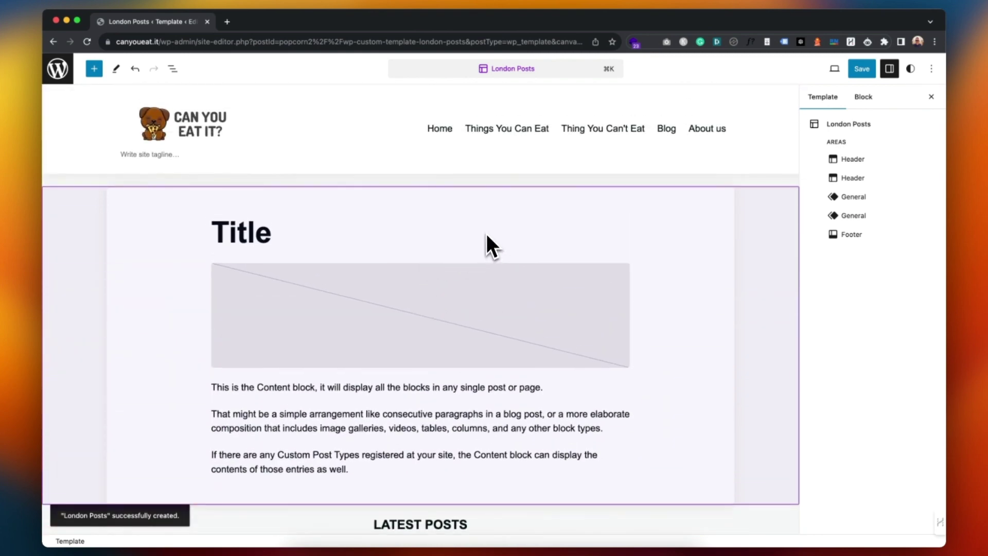
click(363, 208)
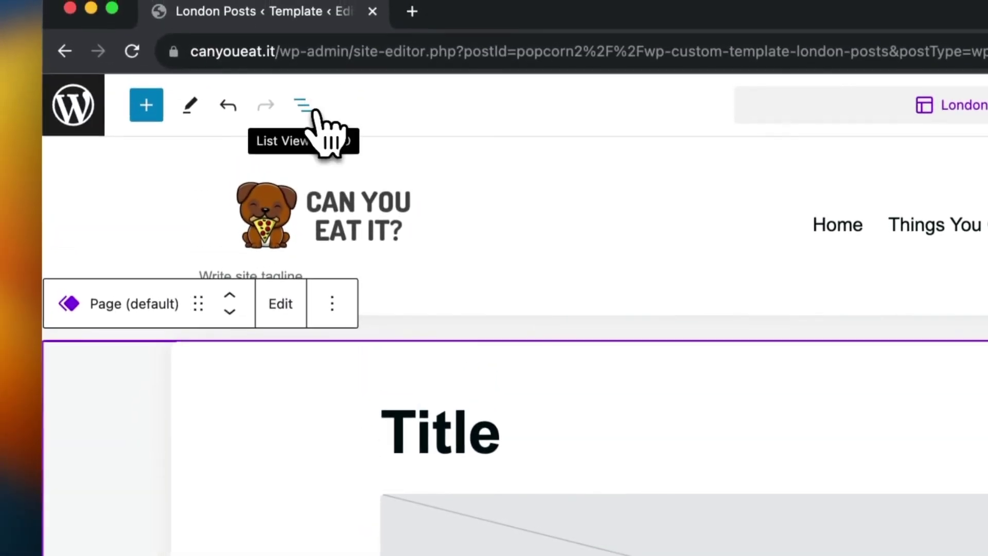
Step: Delete the Page (default) content block from the template via List View
click(304, 106)
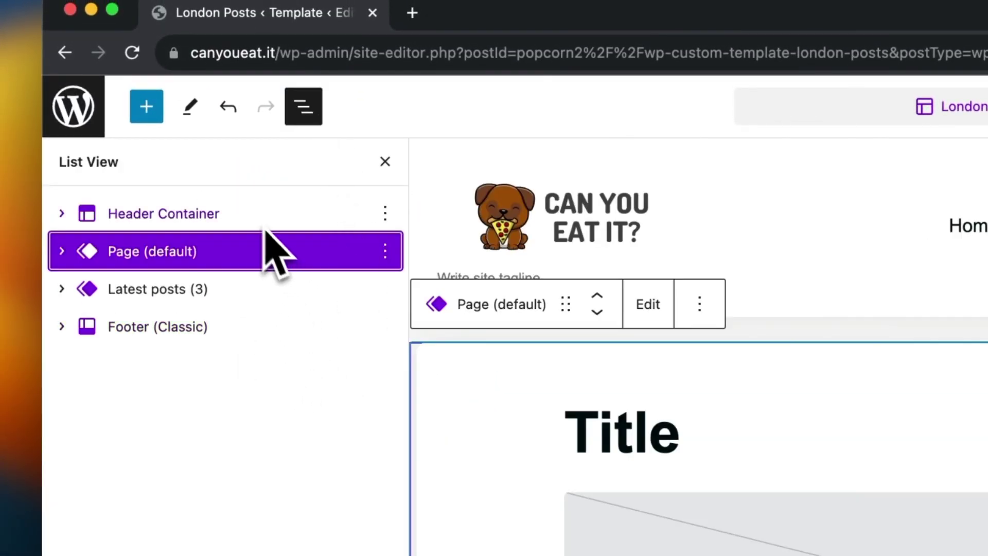
click(385, 251)
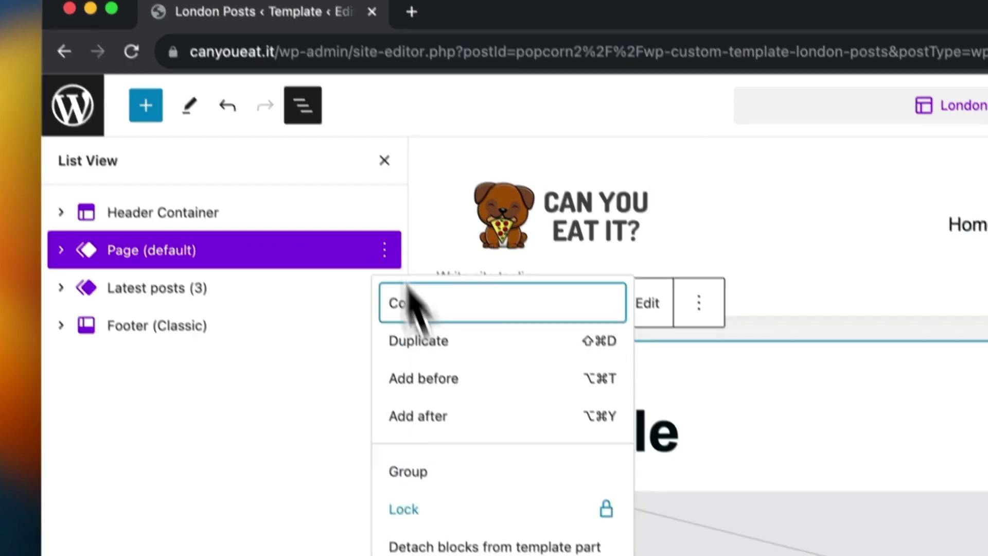
click(332, 397)
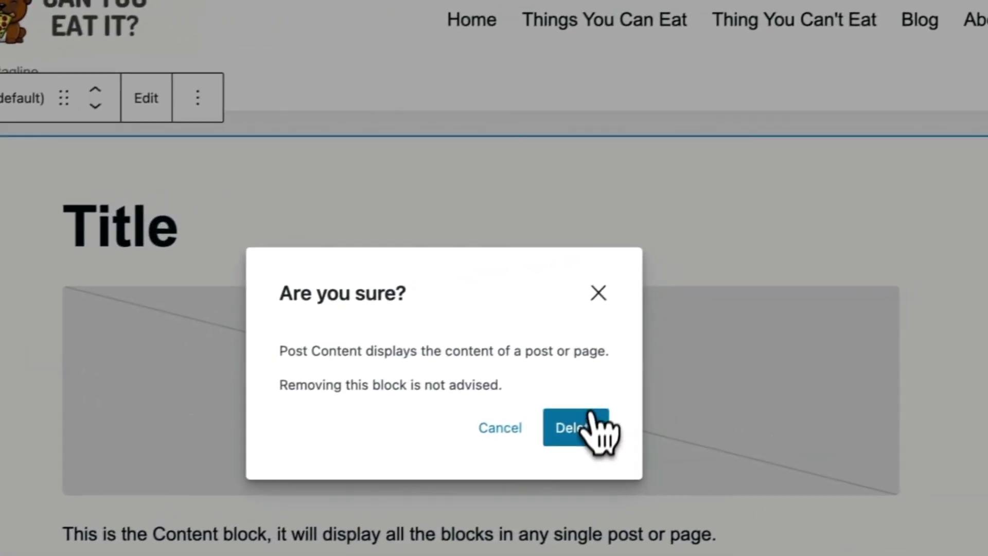
click(706, 404)
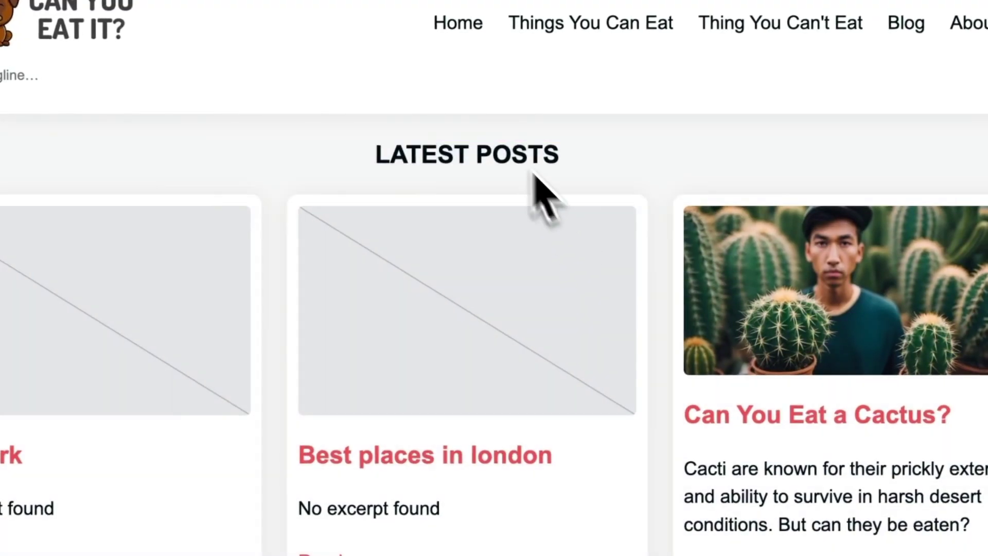
Step: Search the block inserter above Latest Posts for 'simple post'
click(469, 129)
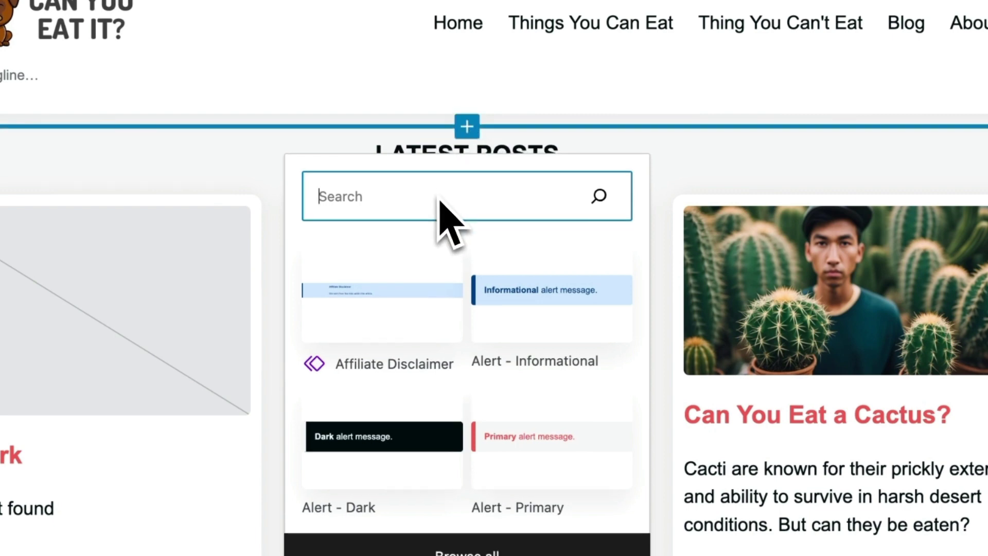
text(simple)
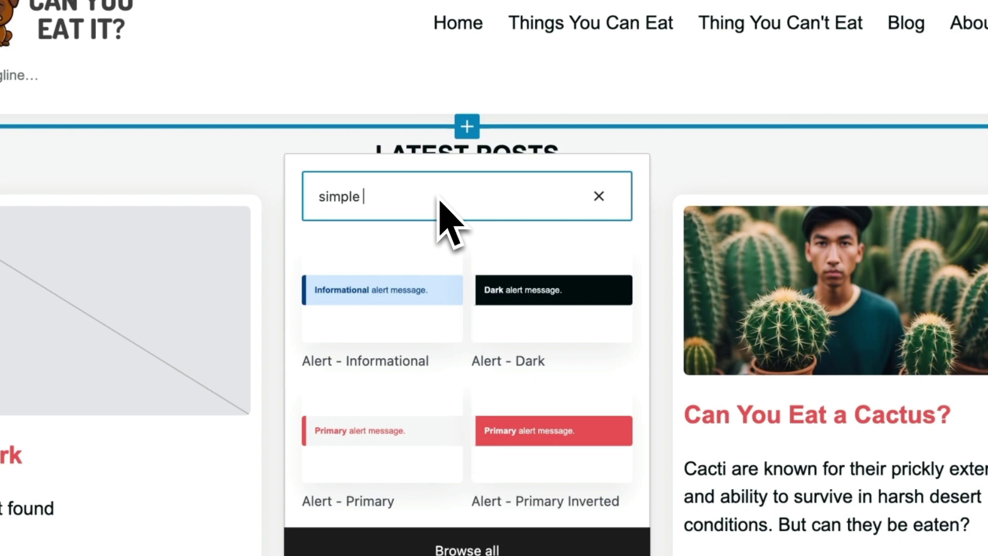
text( bl)
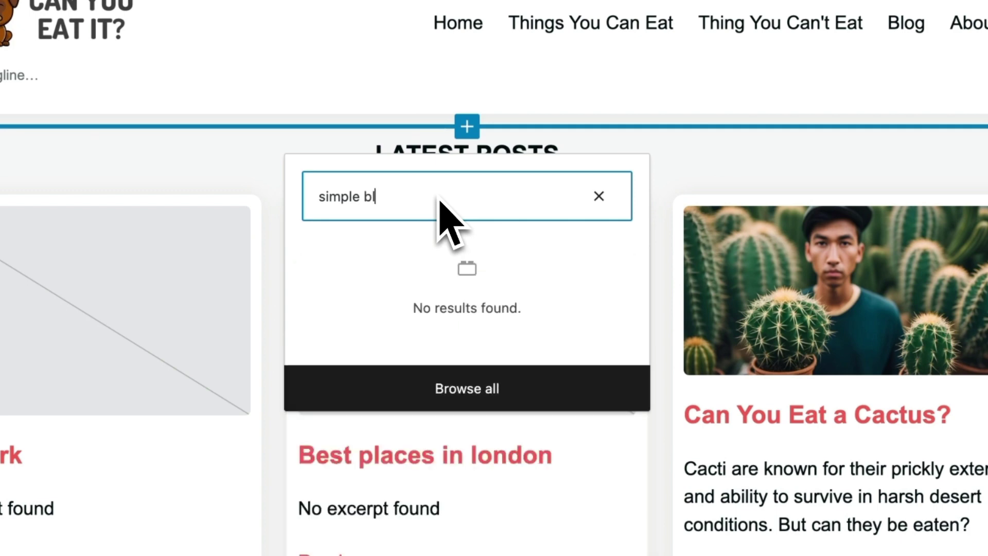
key(BackSpace)
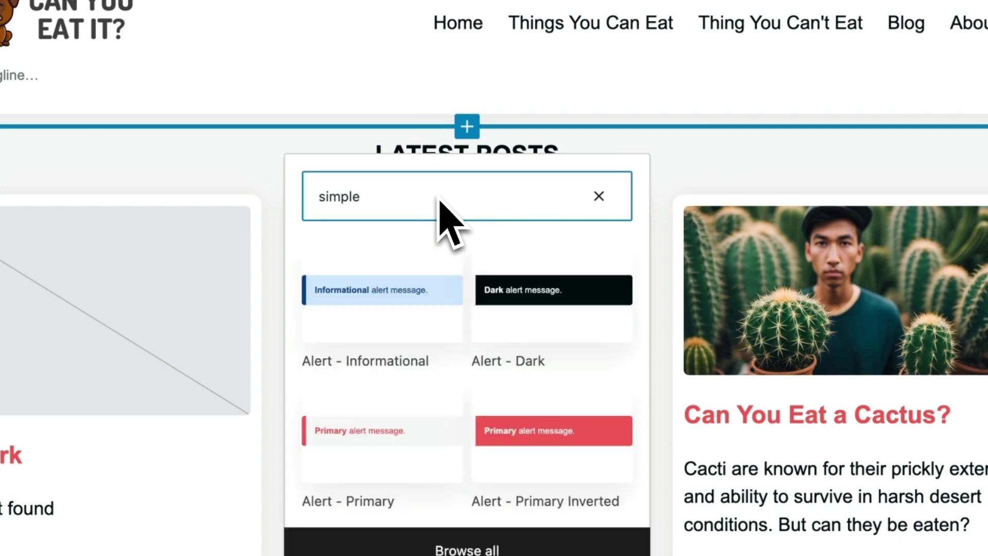
text(pos)
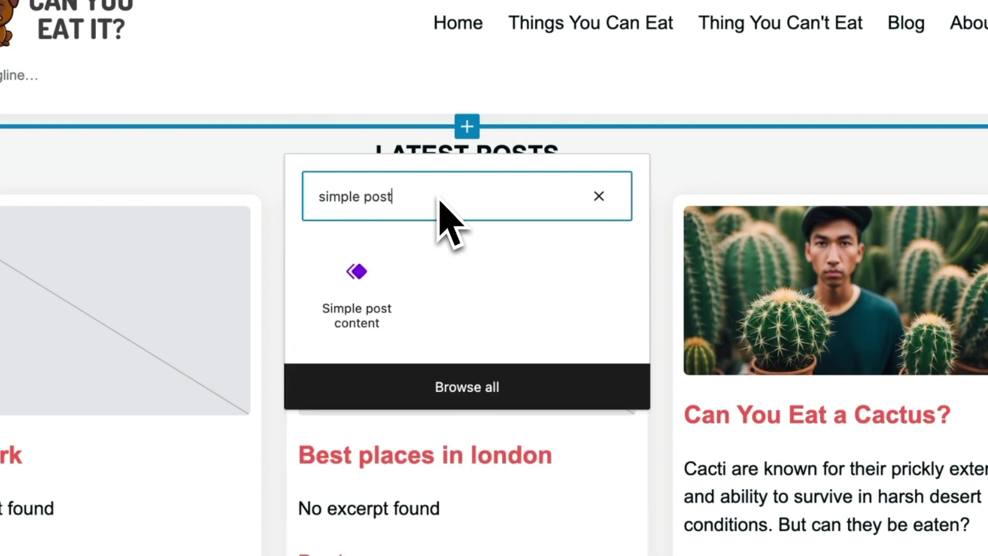
text(t)
Step: Insert the Simple post content pattern and detach it into regular editable blocks
click(372, 288)
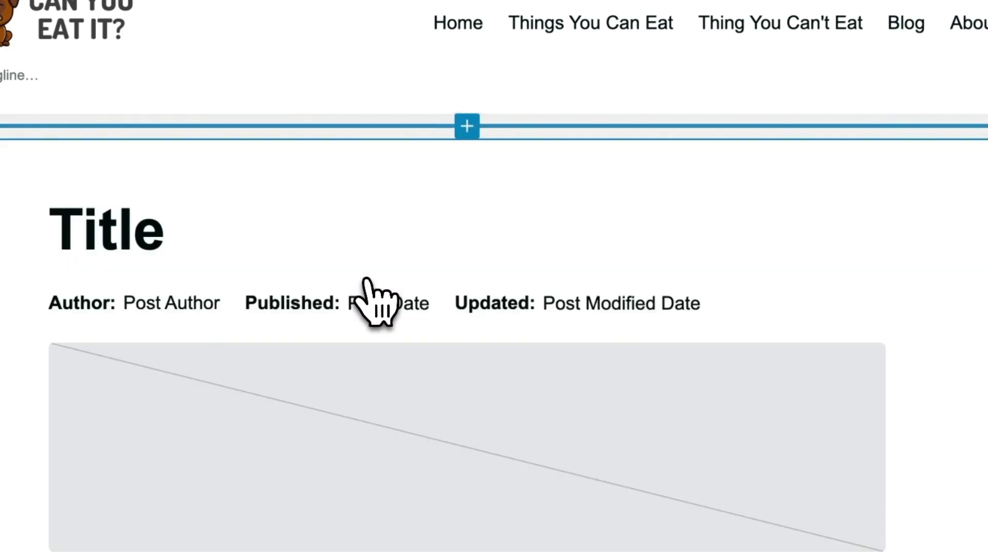
scroll(484, 216, down, 10)
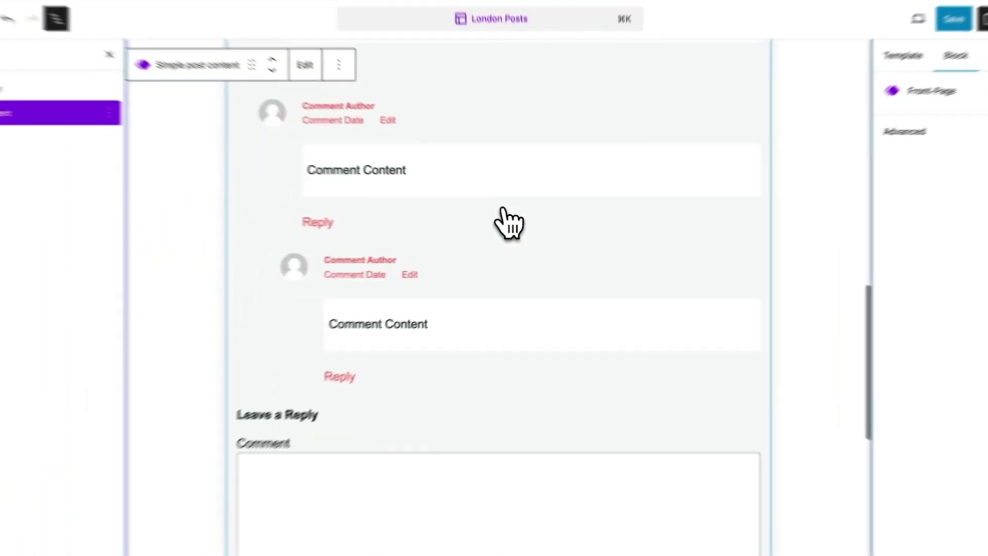
scroll(484, 113, up, 15)
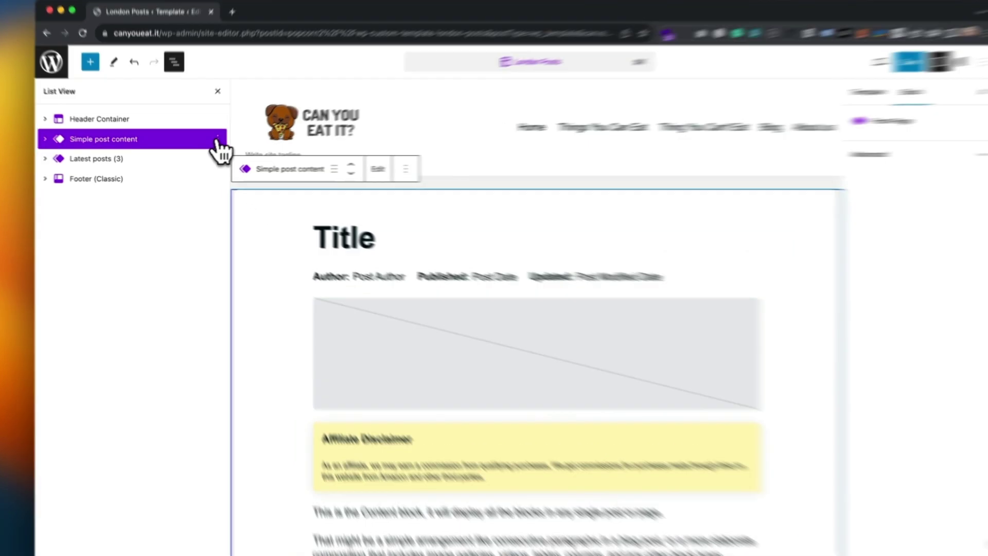
click(214, 143)
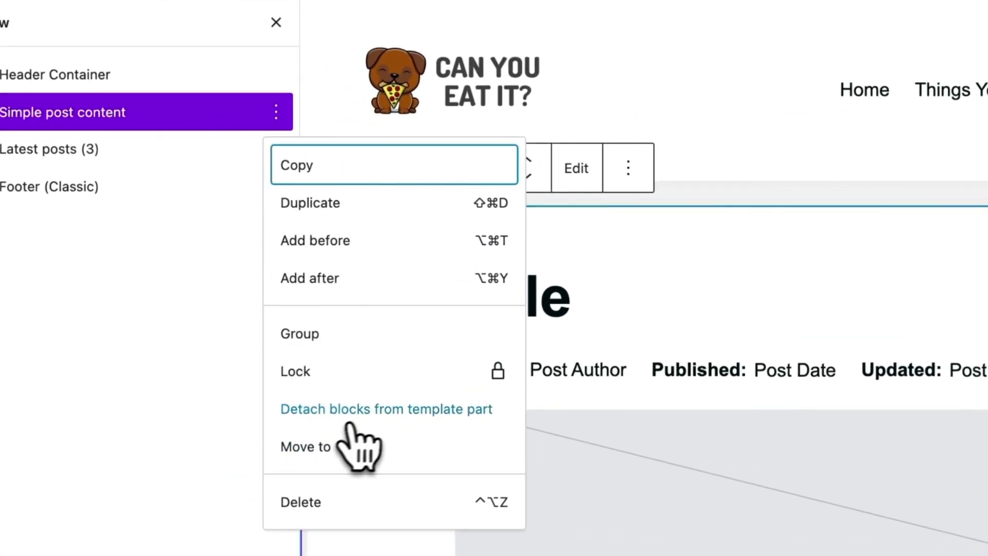
click(367, 414)
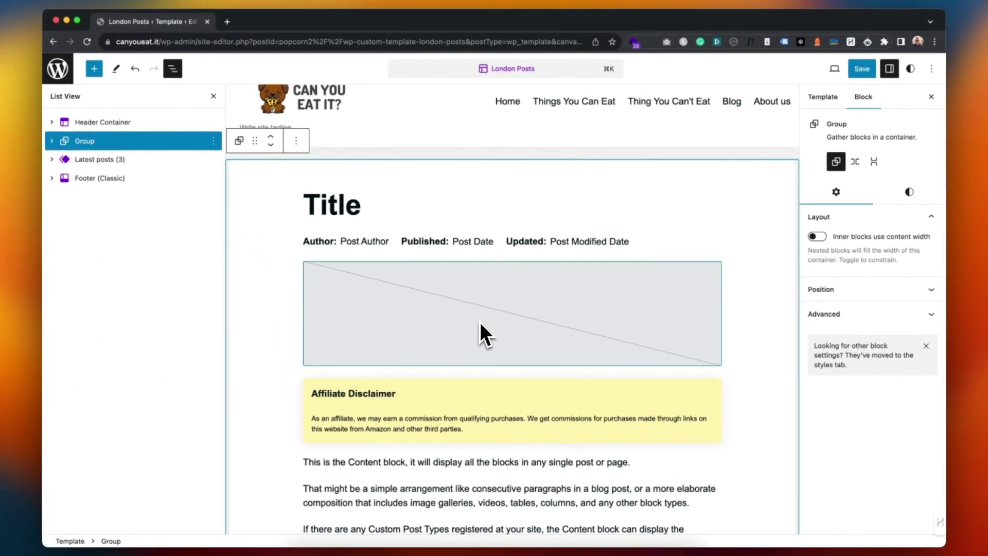
Step: Delete the Group block holding the featured image
scroll(479, 322, up, 1)
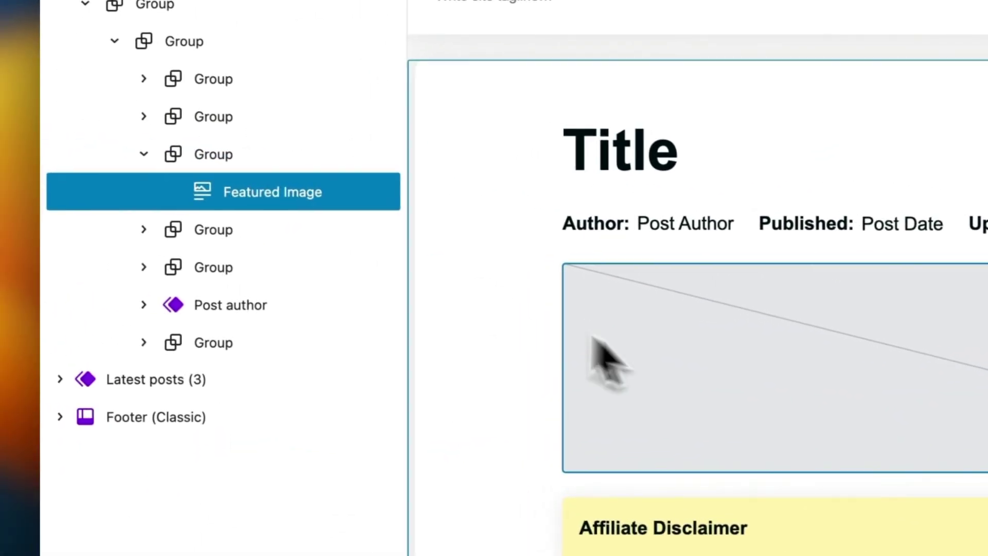
click(332, 166)
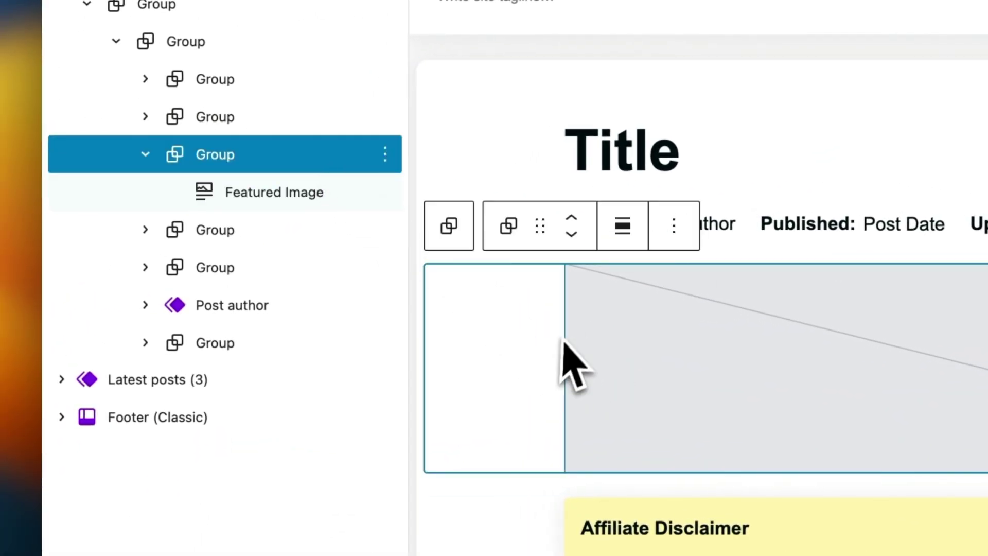
click(385, 154)
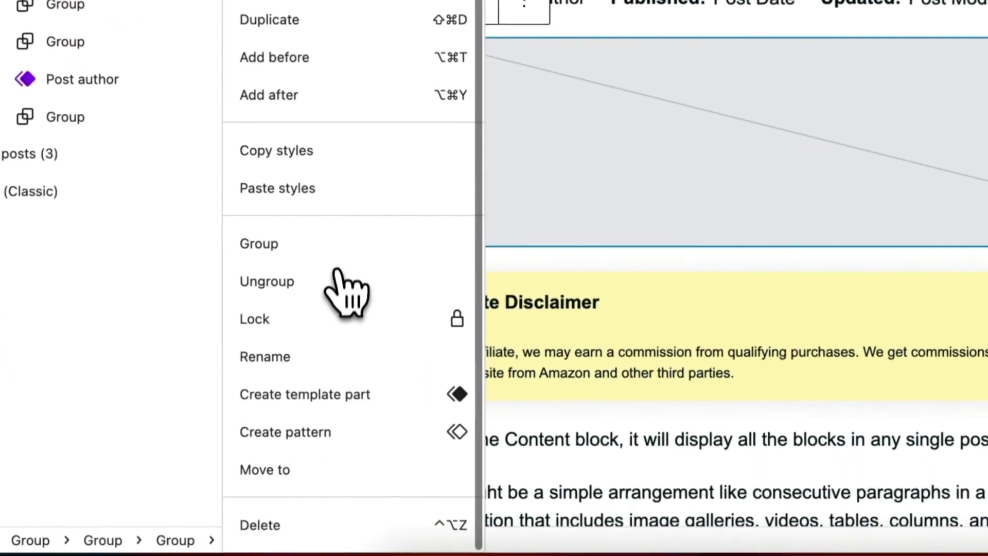
click(335, 532)
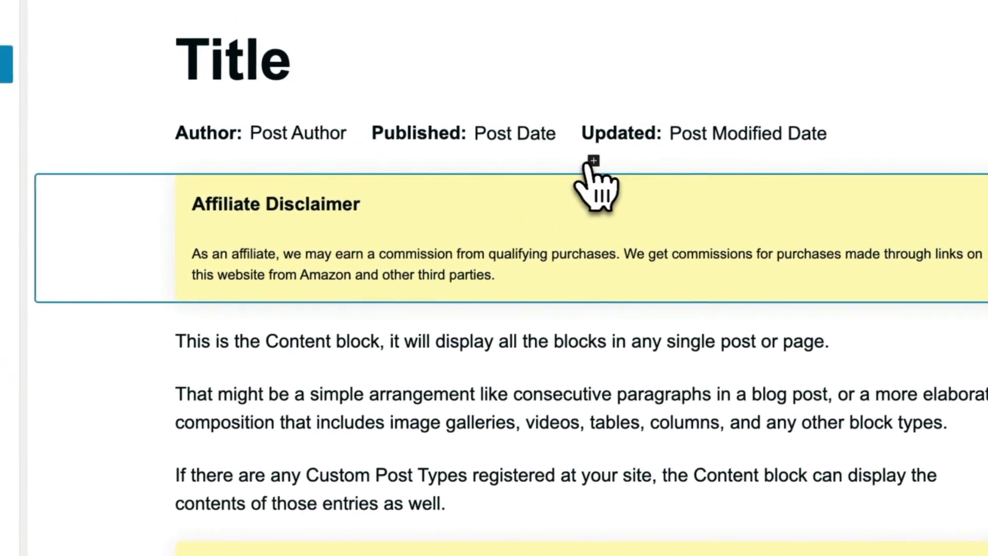
Step: Insert an empty single-container Group block below the post details
click(831, 28)
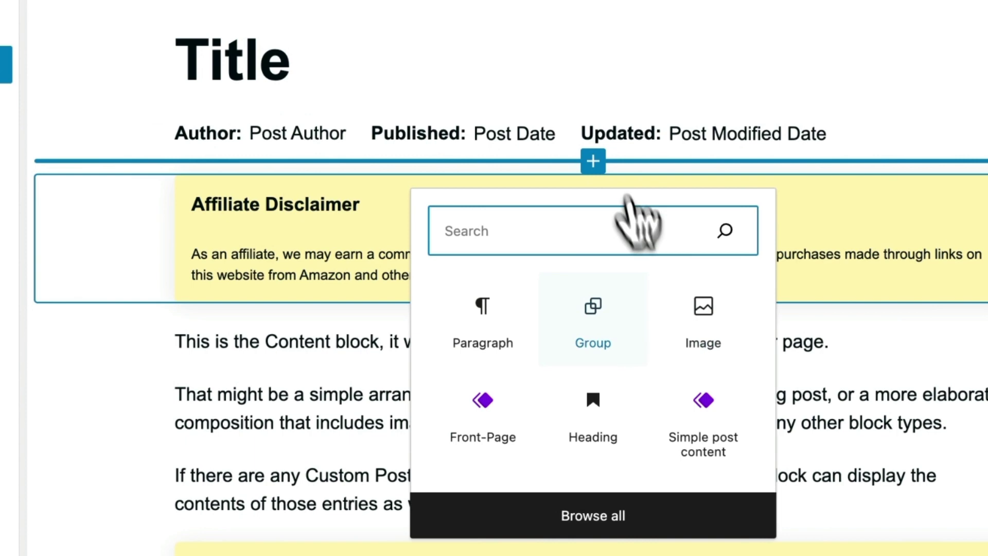
click(599, 333)
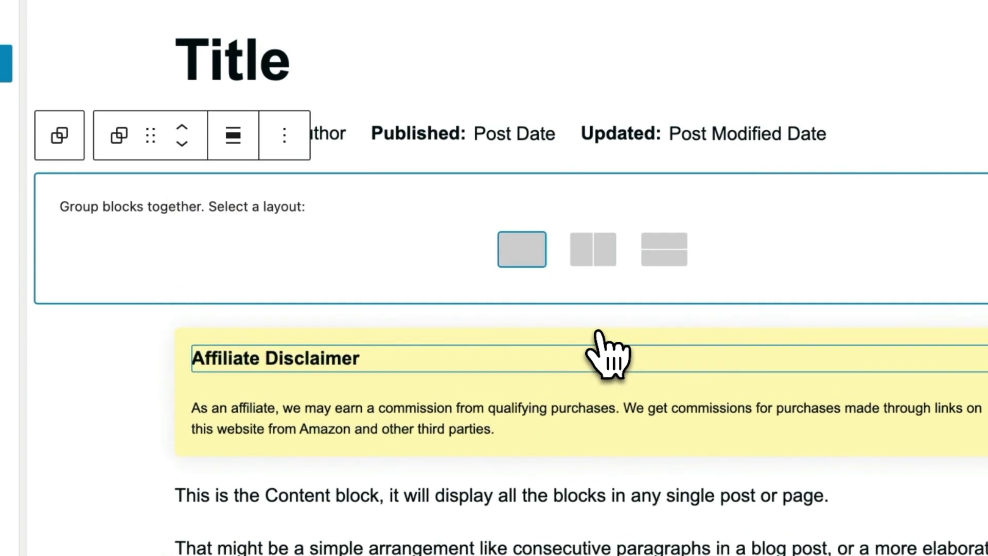
click(523, 251)
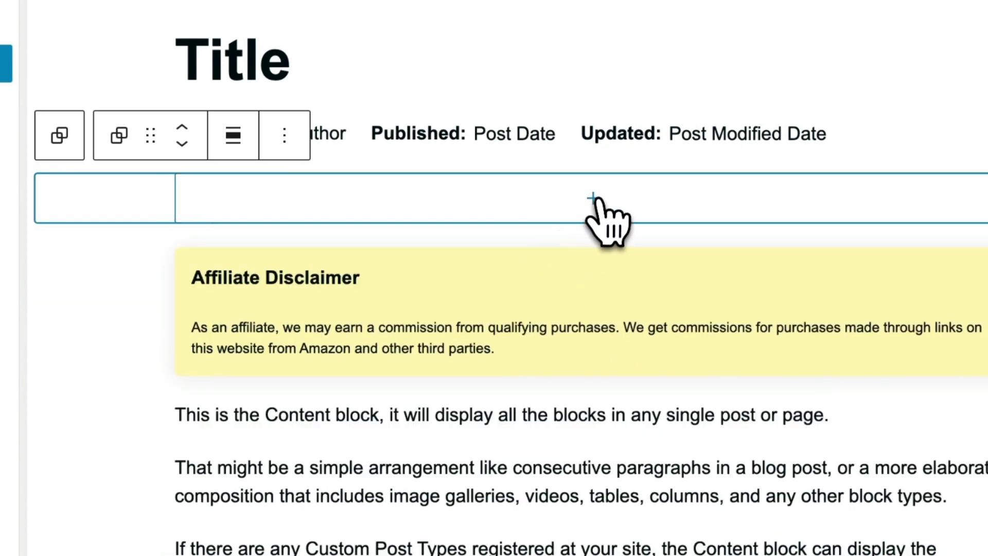
Step: Add the Tower Bridge photo inside the group, resize it narrower and align it centre
click(593, 198)
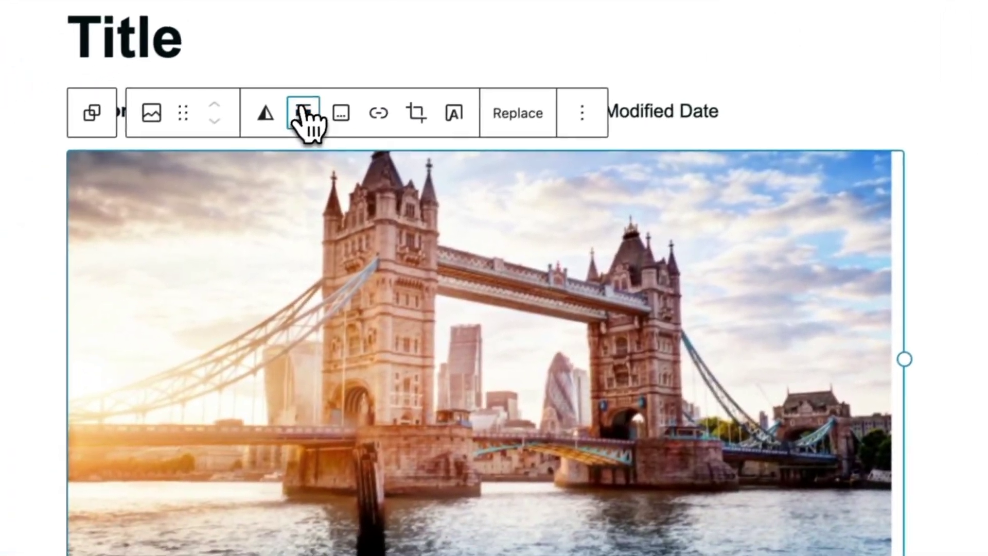
click(98, 108)
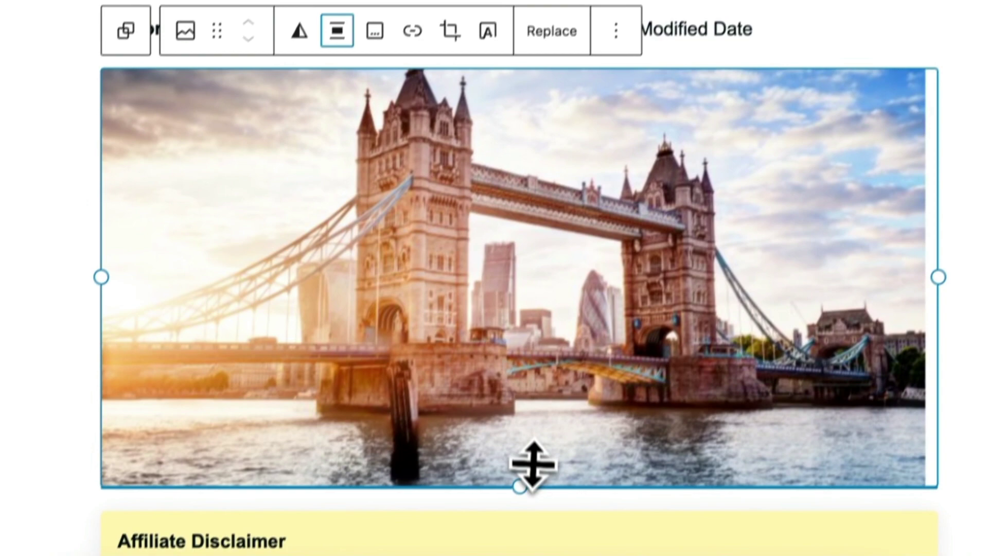
drag(530, 464, 490, 466)
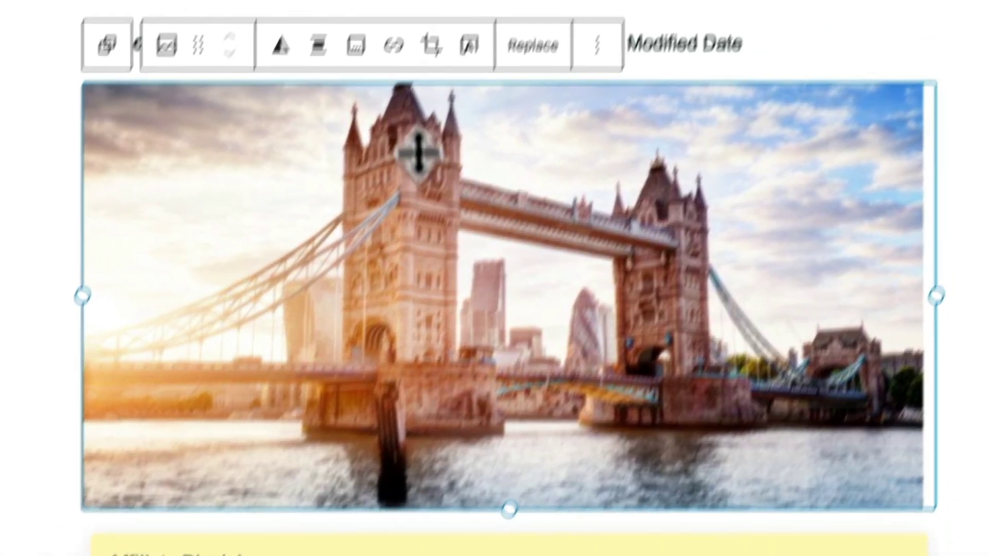
click(340, 6)
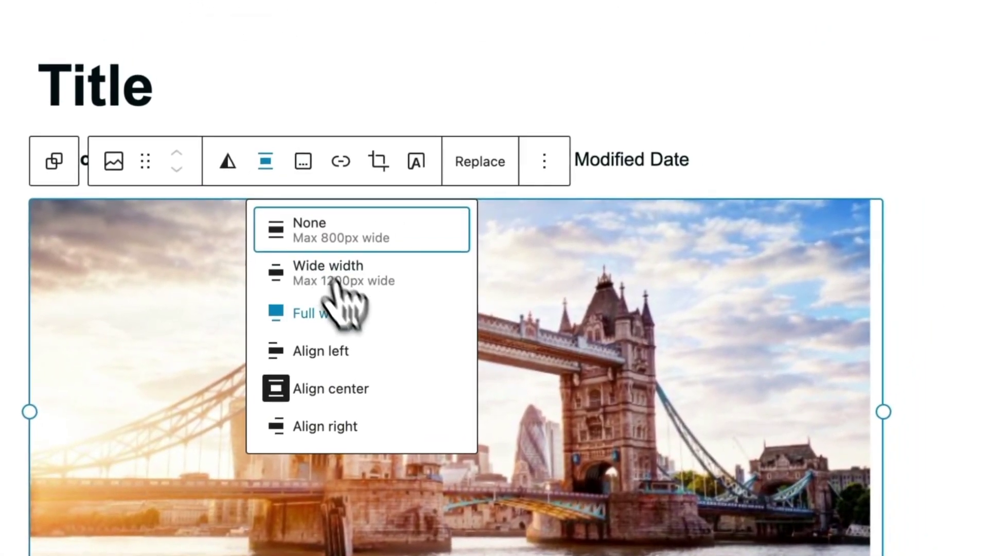
click(386, 383)
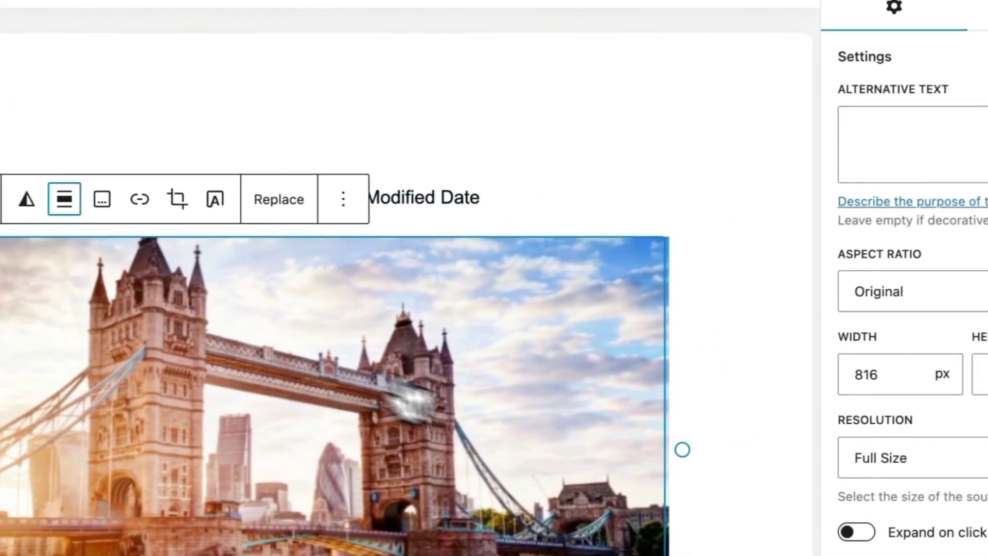
drag(729, 441, 668, 455)
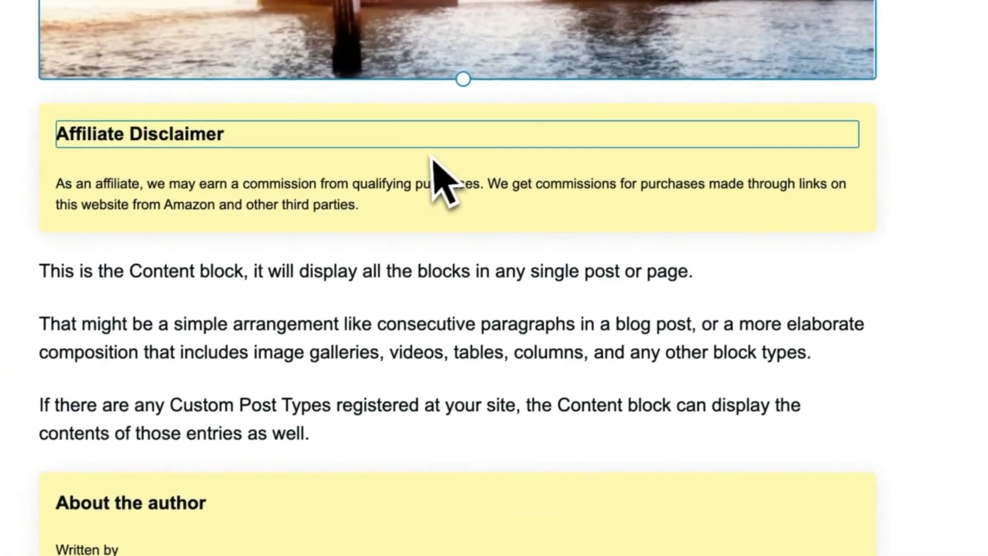
Step: Delete the Affiliate Disclaimer block from the London Posts template
click(421, 115)
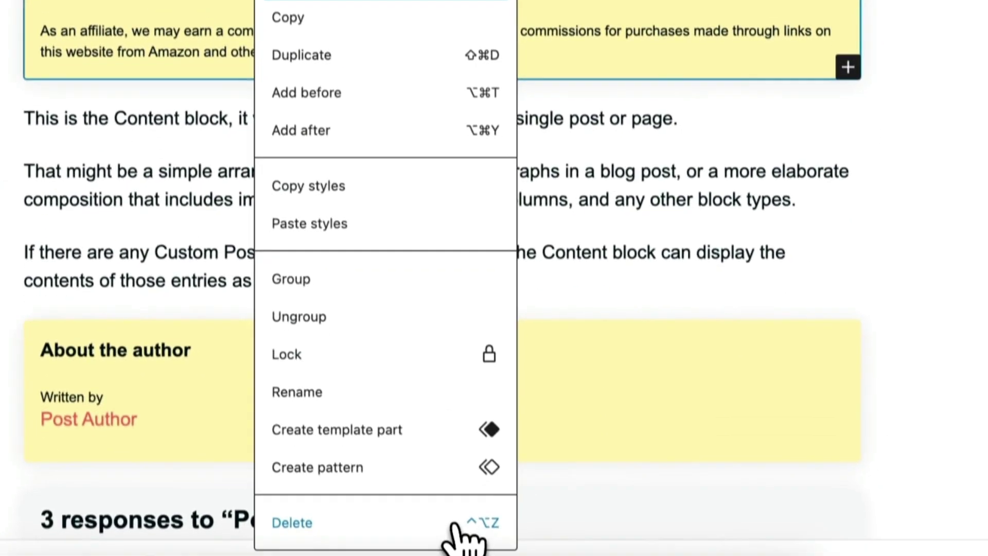
click(465, 519)
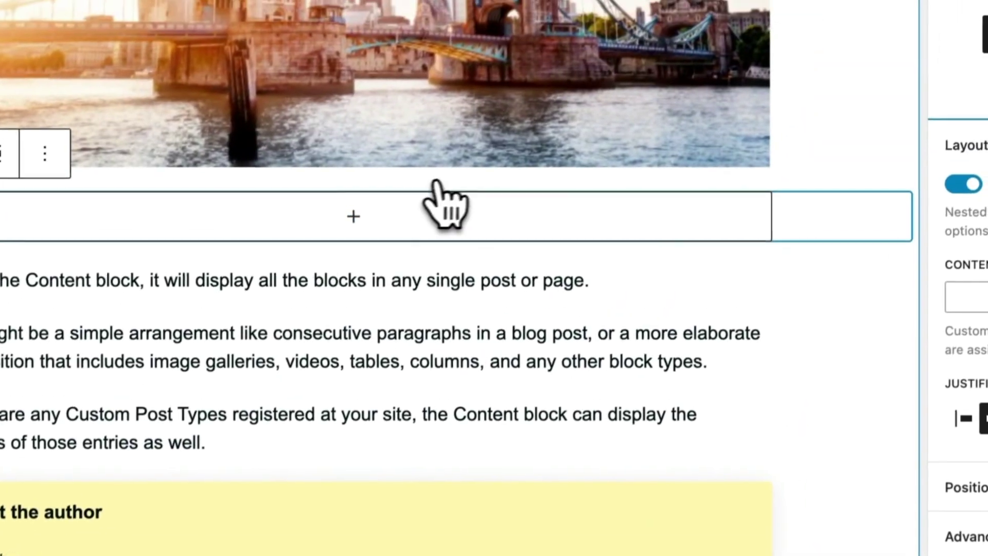
click(600, 225)
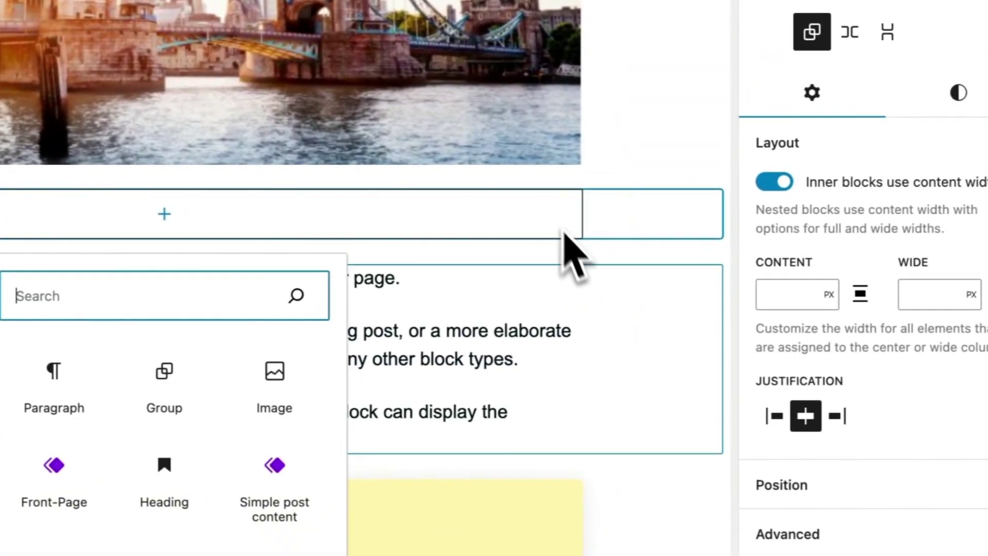
click(639, 221)
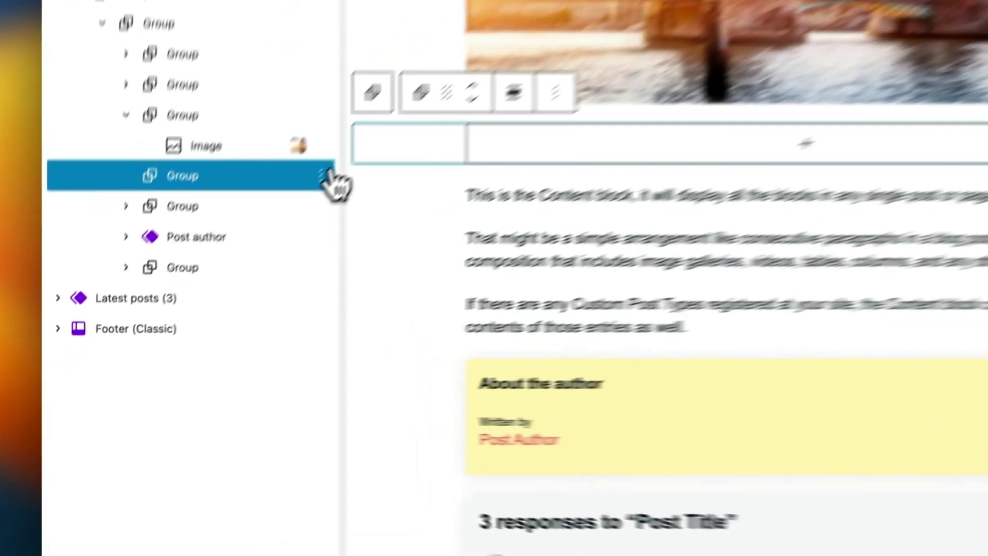
Step: Delete the stray empty Group block, save the template, and head to the site
click(213, 273)
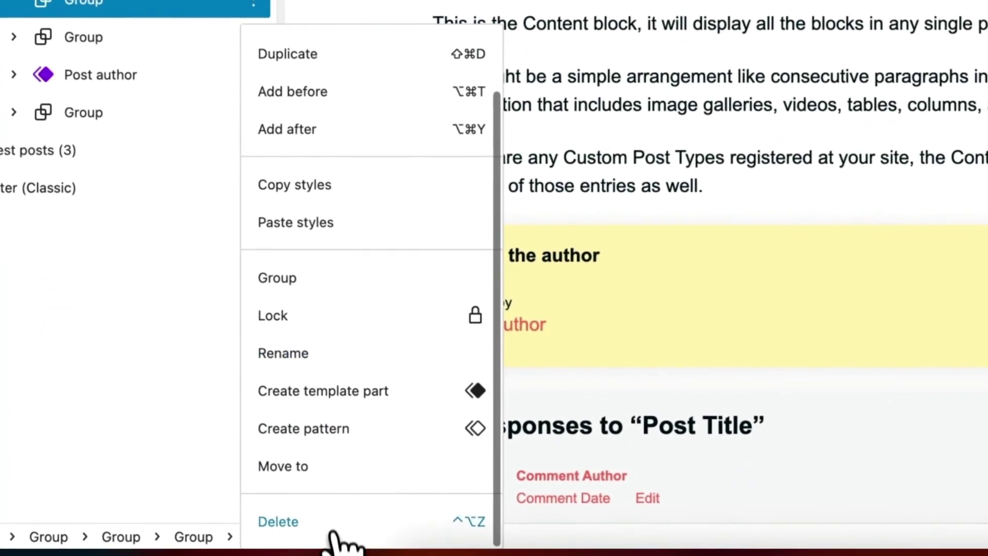
click(443, 554)
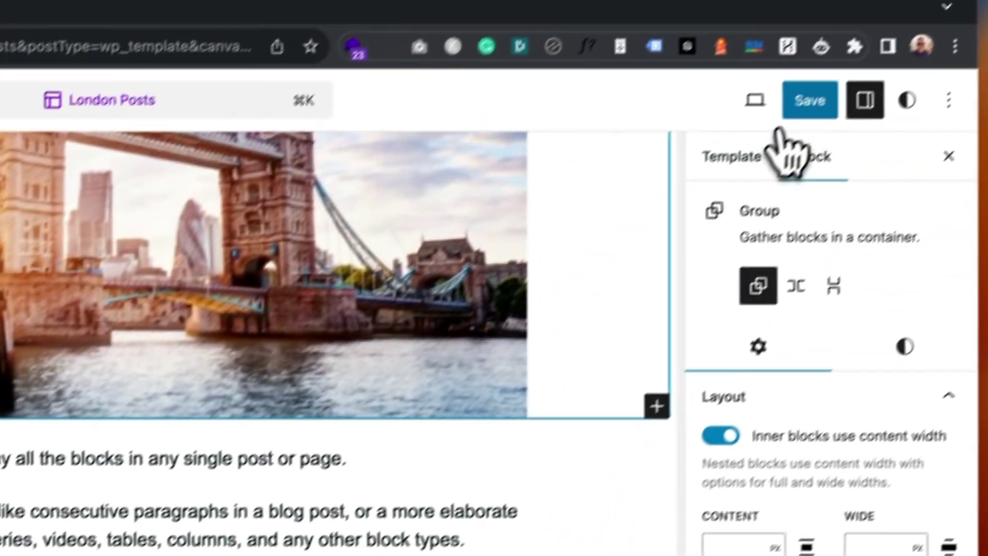
click(793, 111)
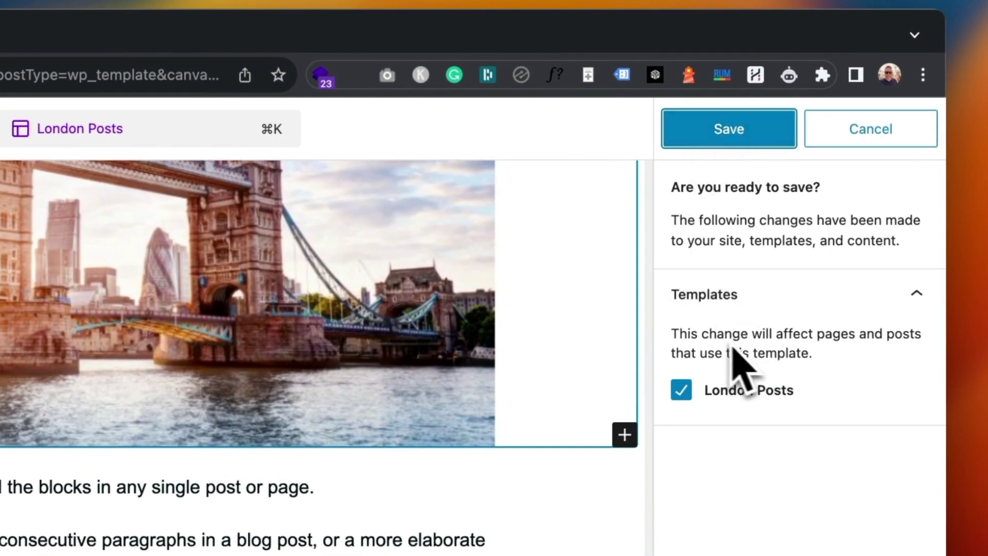
click(756, 135)
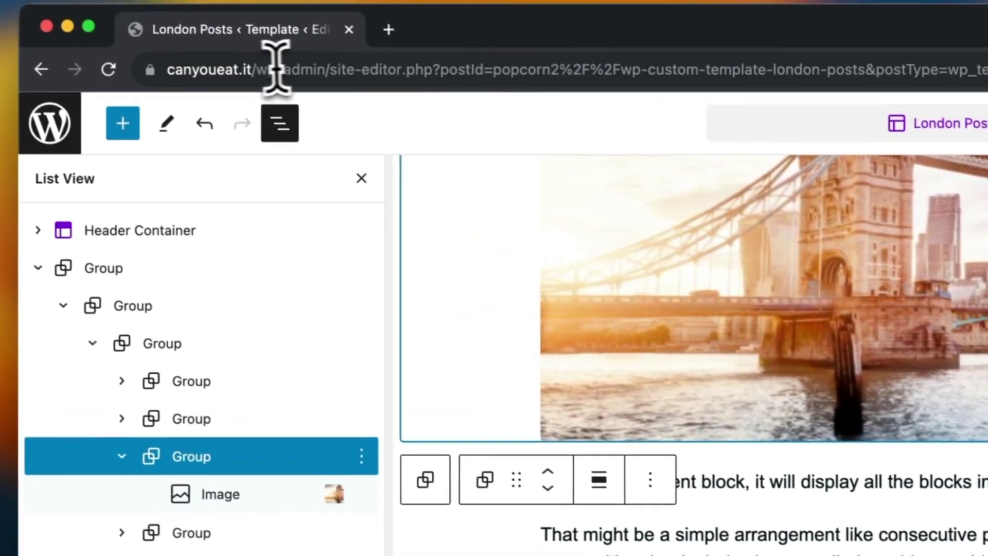
click(121, 45)
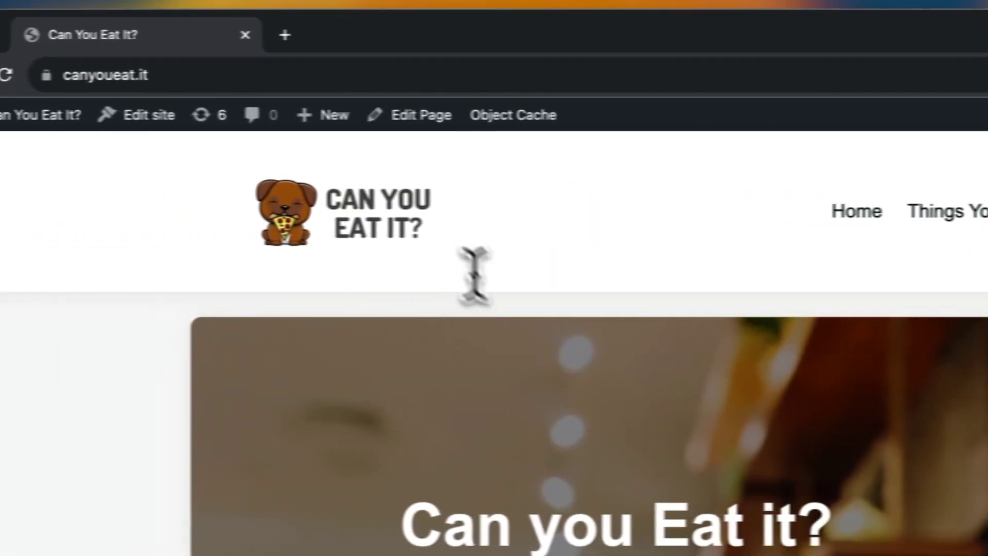
Step: Start a new post titled 'London Calling' and assign it the London Posts template
mouse_move(85, 106)
click(88, 154)
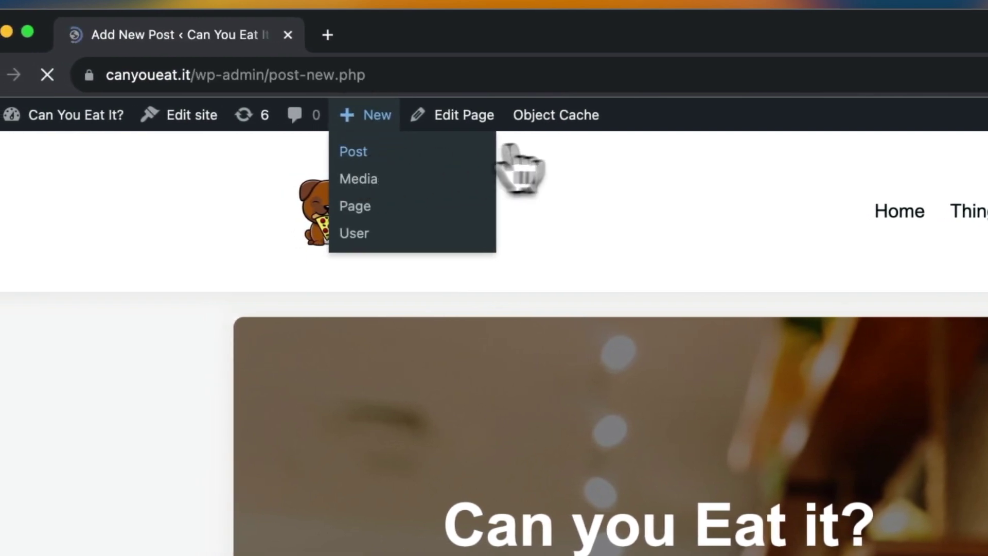
text(Lon)
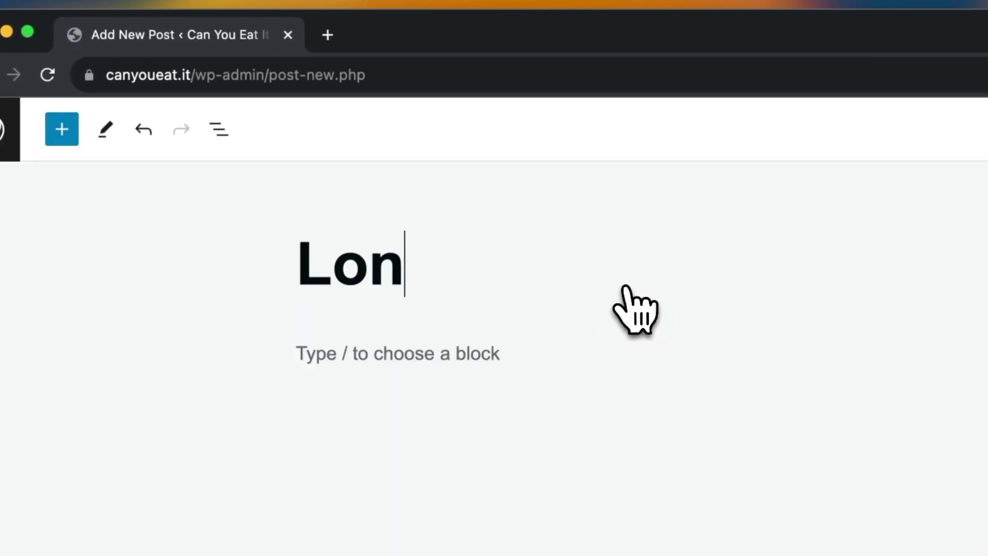
text(don Calling!)
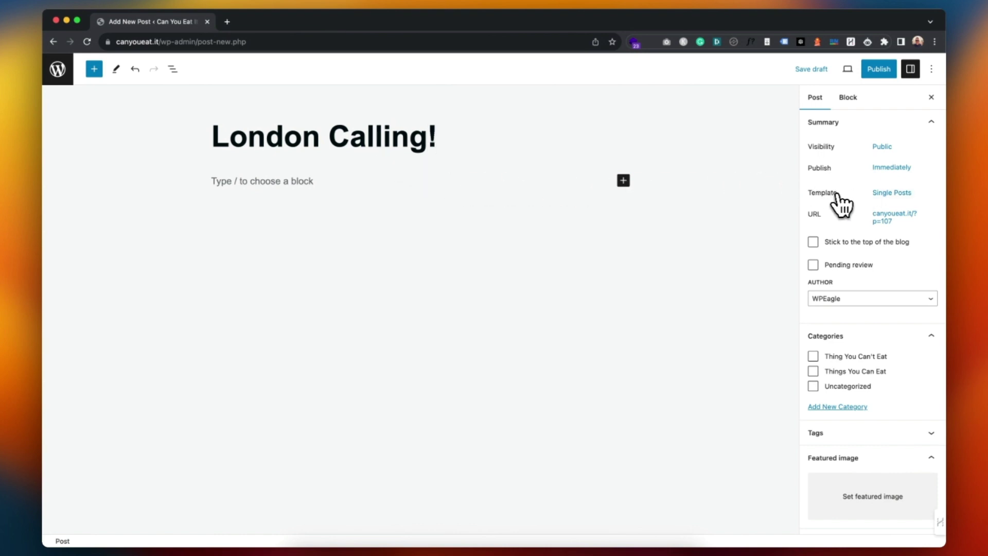
click(893, 194)
click(869, 267)
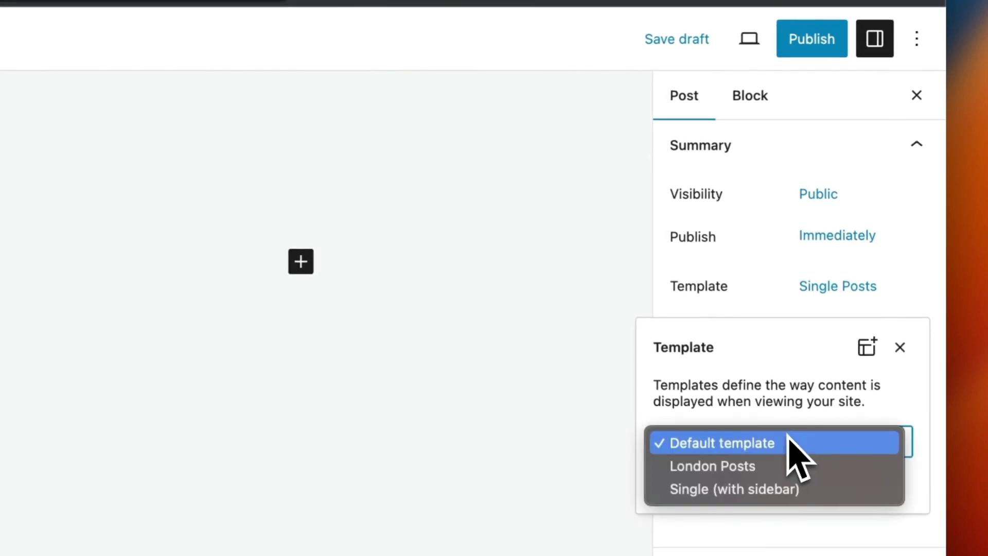
click(784, 466)
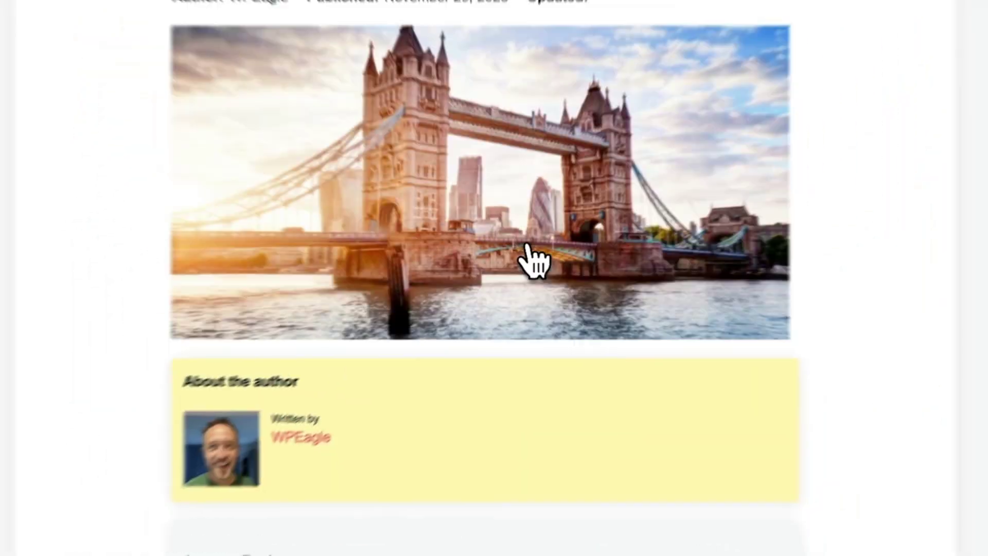
Step: Open the 'Can You Eat a Cactus?' post through the Things You Can Eat menu
scroll(503, 320, up, 2)
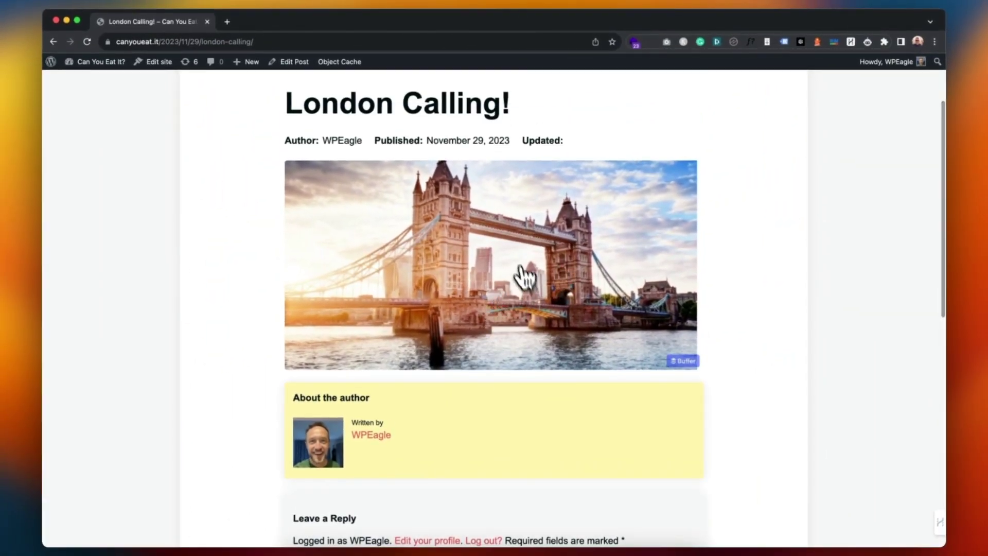
scroll(525, 276, up, 4)
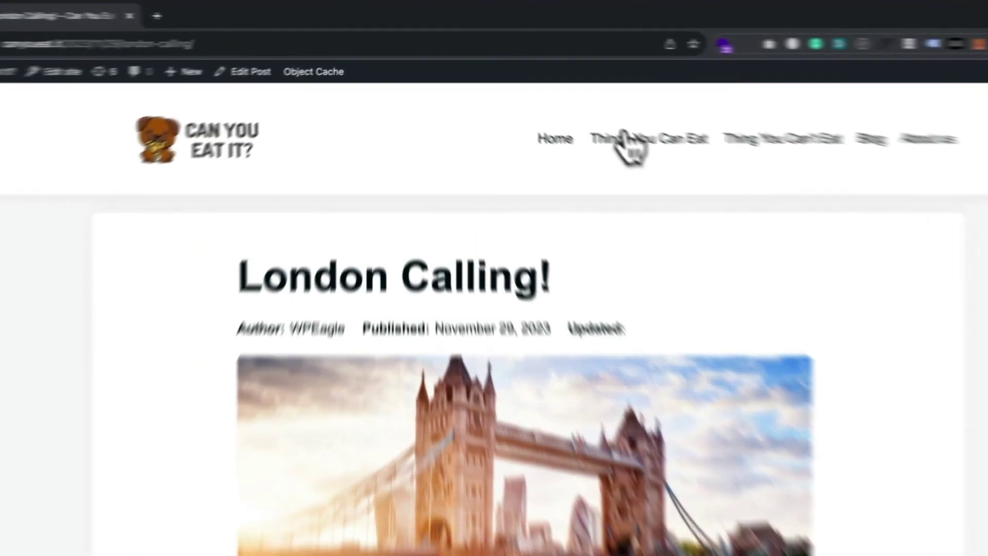
click(566, 112)
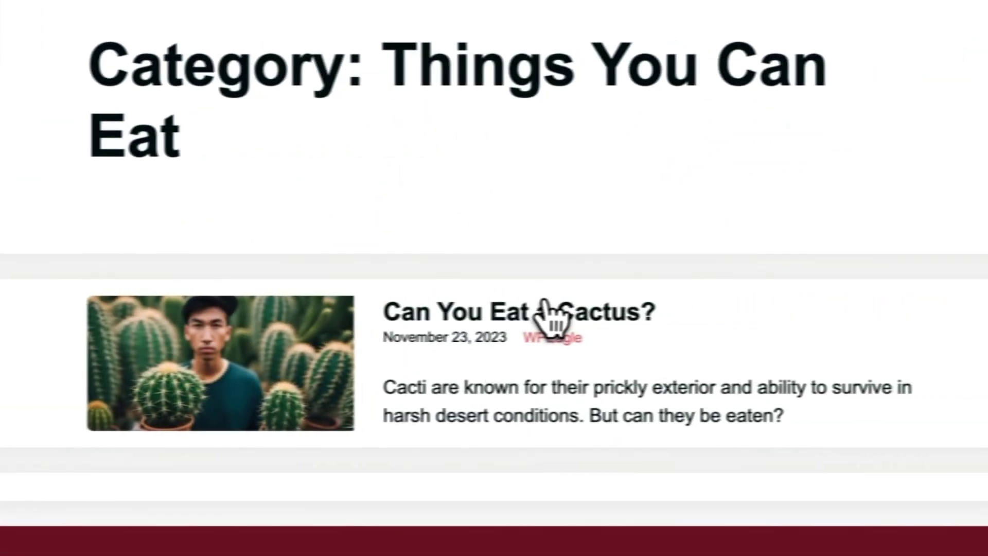
click(821, 309)
scroll(728, 144, down, 9)
scroll(731, 139, up, 6)
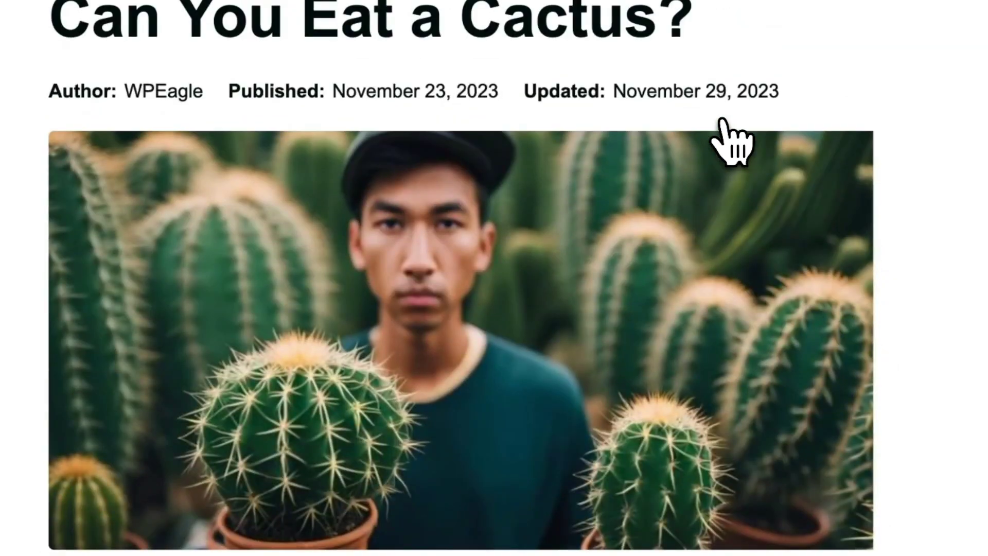
scroll(732, 142, up, 3)
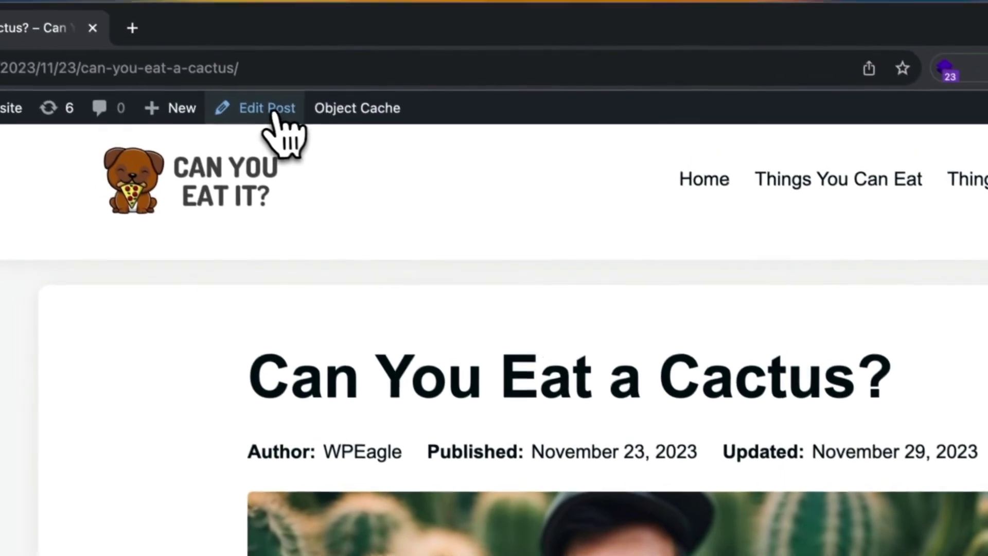
Step: Try the London Posts template on the 'Can You Eat a Cactus?' post
click(281, 119)
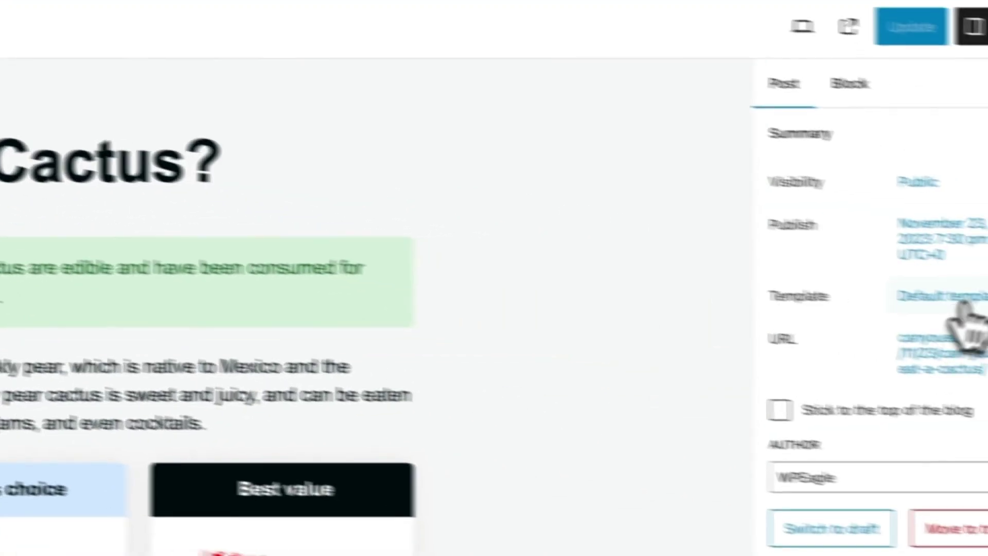
click(948, 295)
click(755, 438)
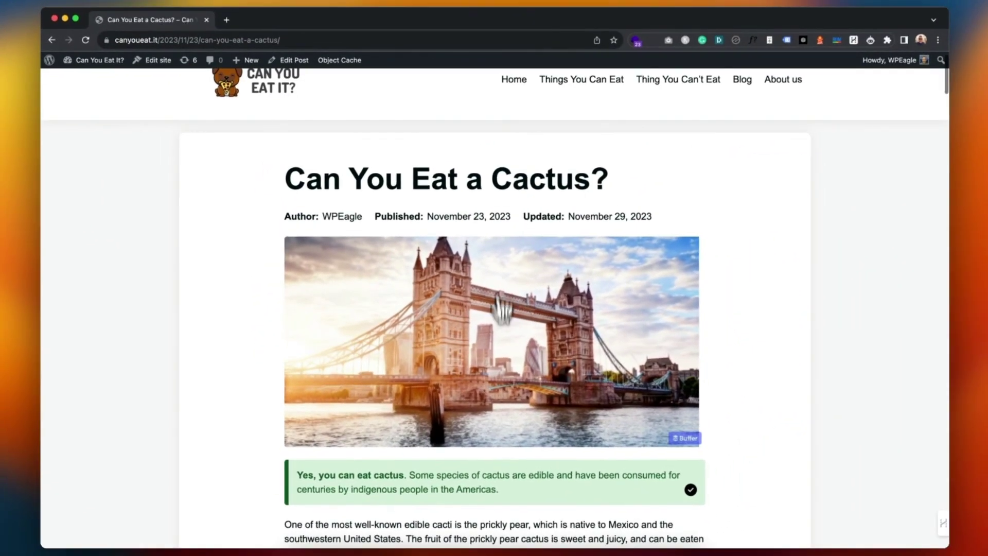
Step: Return the cactus post to the Default template, update it, and view the live page
click(291, 61)
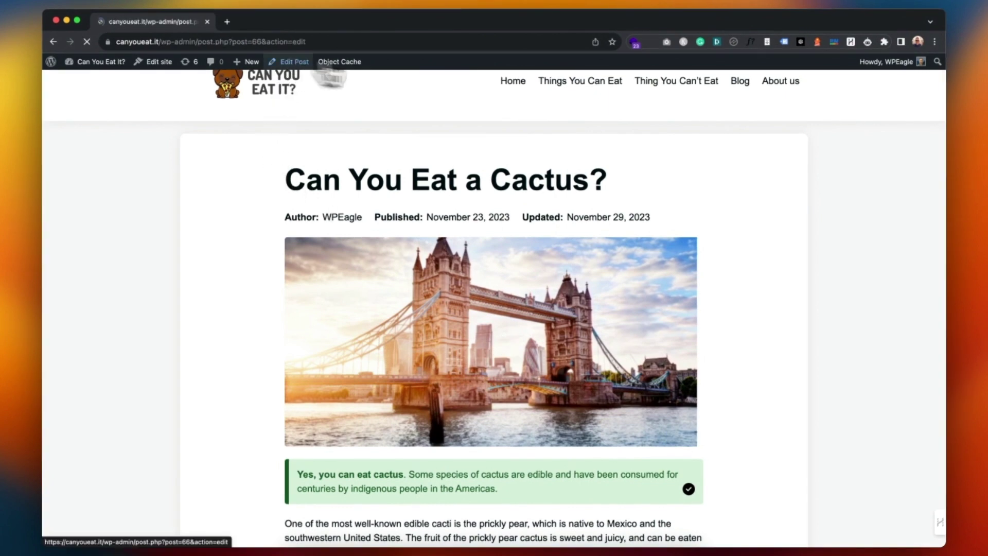
click(893, 204)
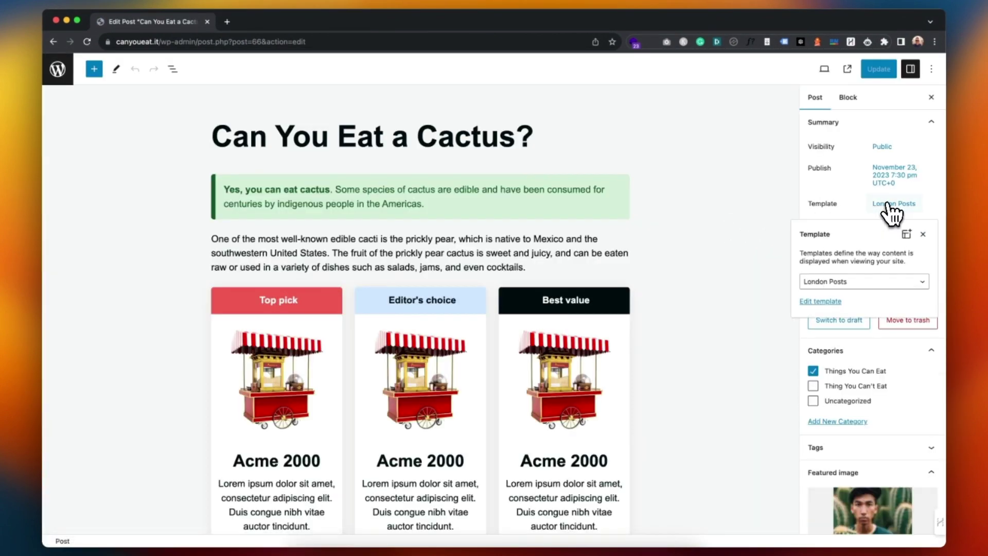
click(868, 282)
click(863, 270)
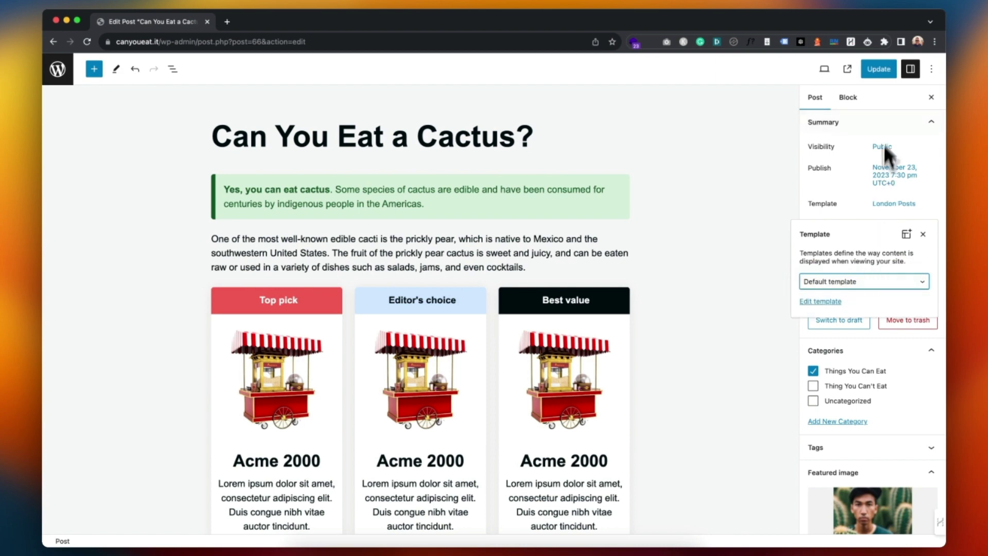
click(878, 69)
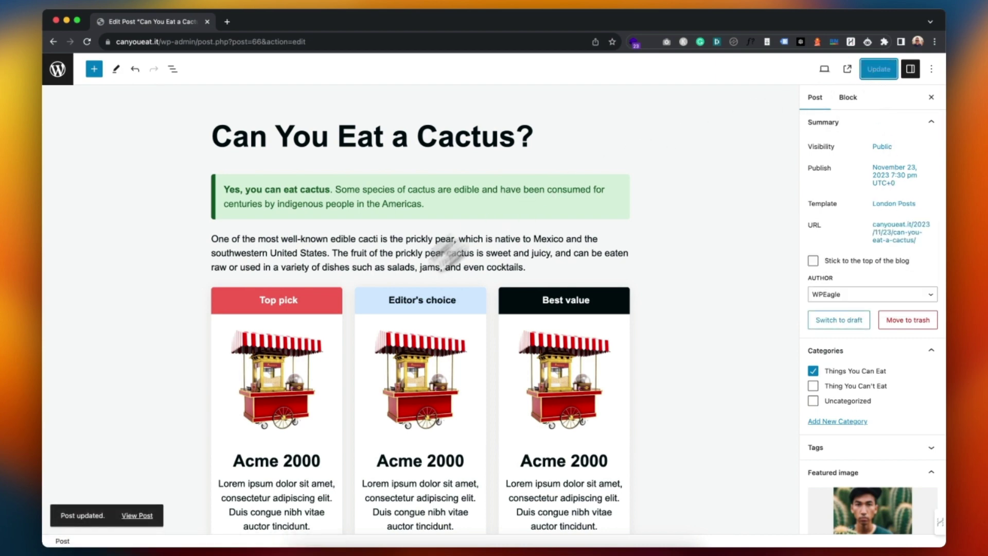
click(150, 515)
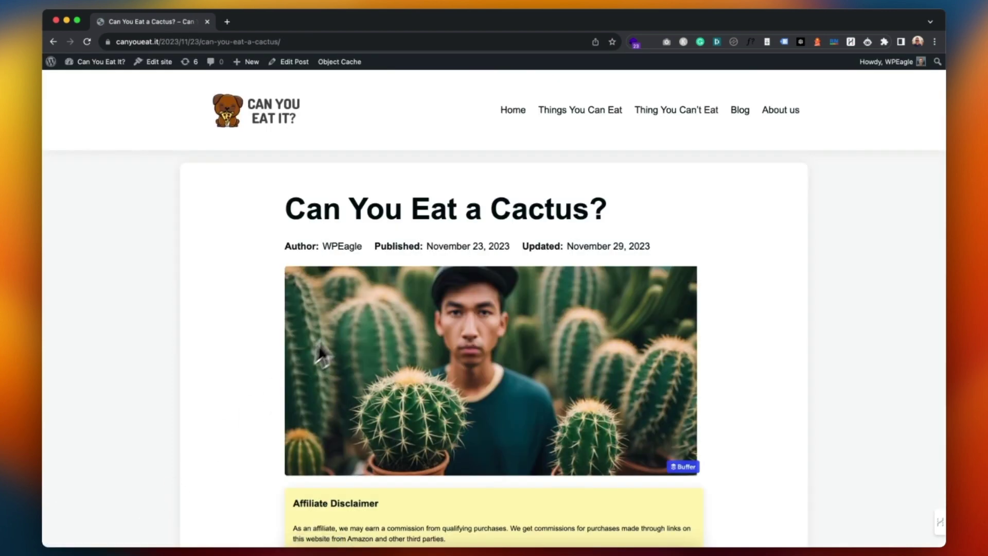